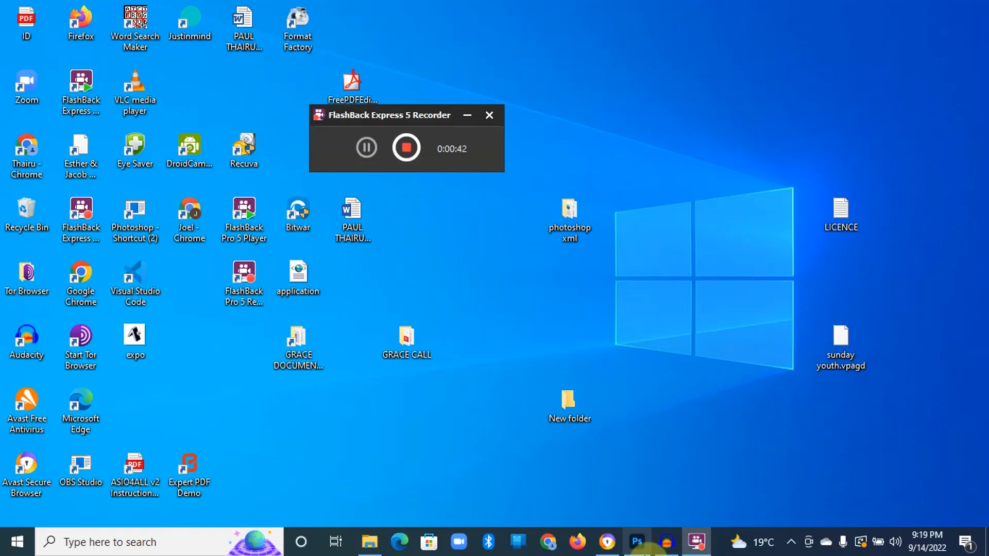
Switch to Photoshop with leaf.jpg open and show the document's layers
{"action": "mouse_move", "coordinate": [637, 546]}
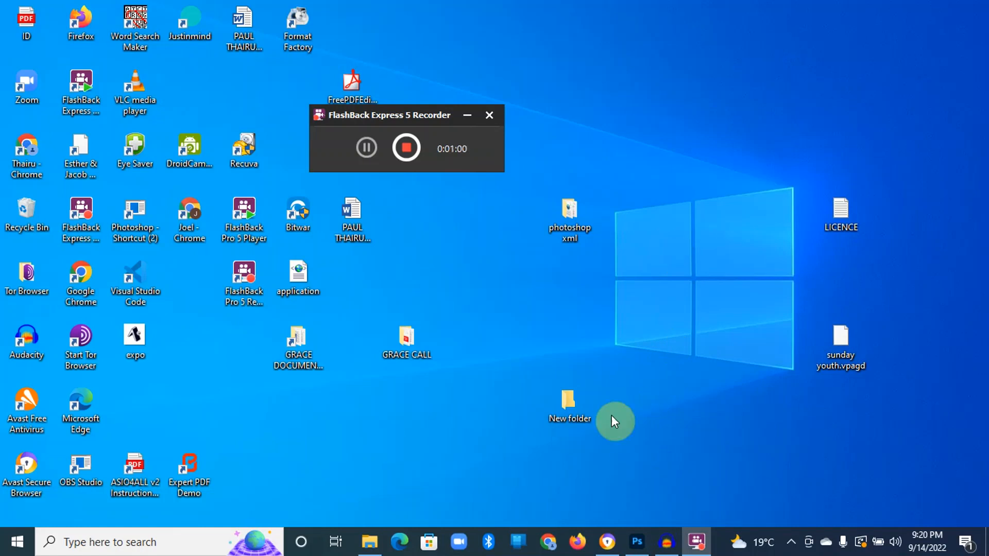
{"action": "left_click", "coordinate": [629, 539]}
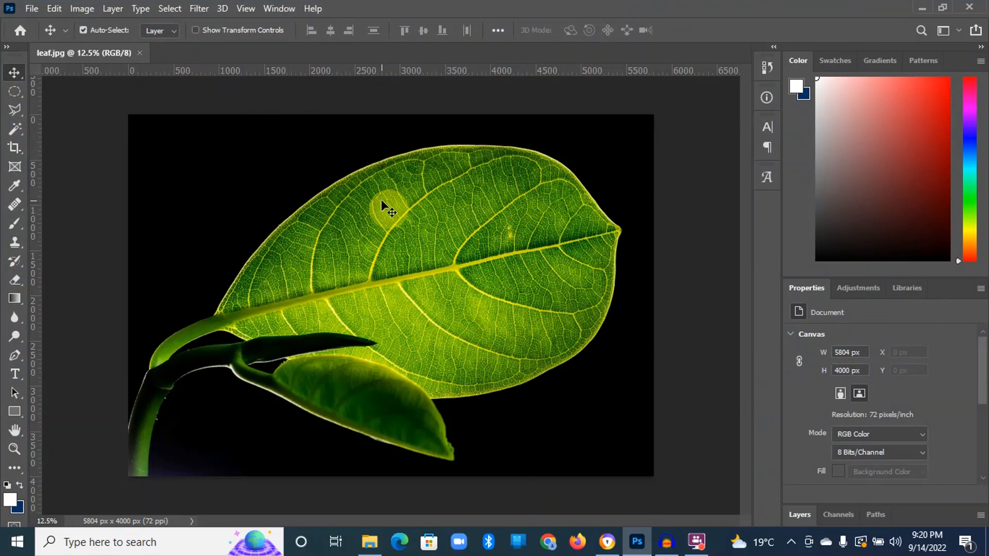
{"action": "left_click", "coordinate": [795, 513]}
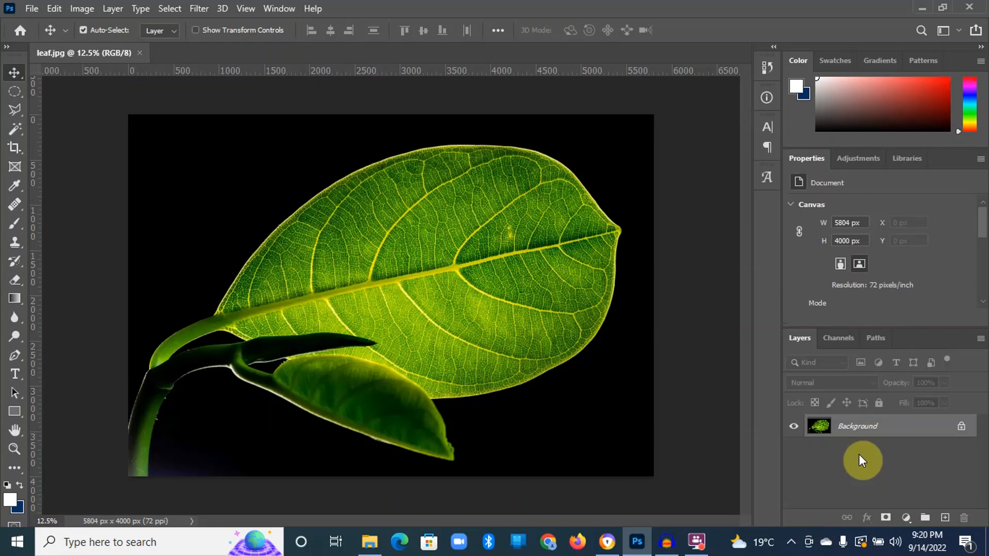
Create a new layer above the Background and name it Water droplet
{"action": "left_click", "coordinate": [946, 518]}
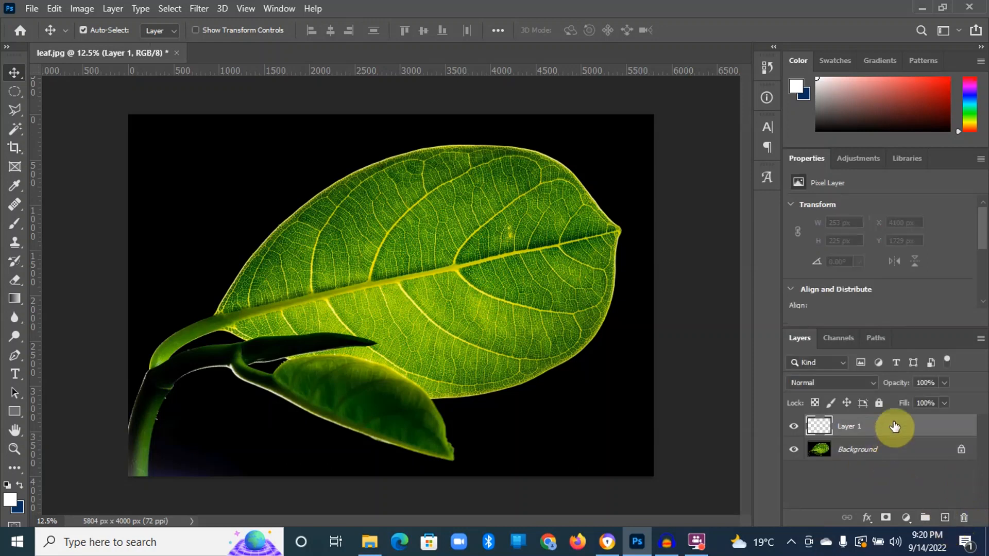
{"action": "double_click", "coordinate": [847, 426]}
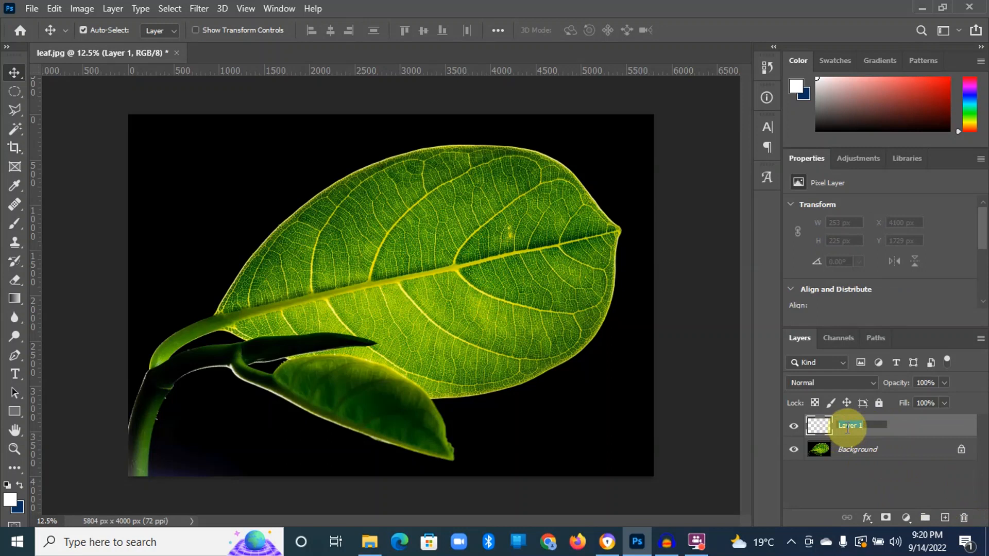
{"action": "type", "text": "Wi"}
{"action": "type", "text": "ter d"}
{"action": "type", "text": "rop"}
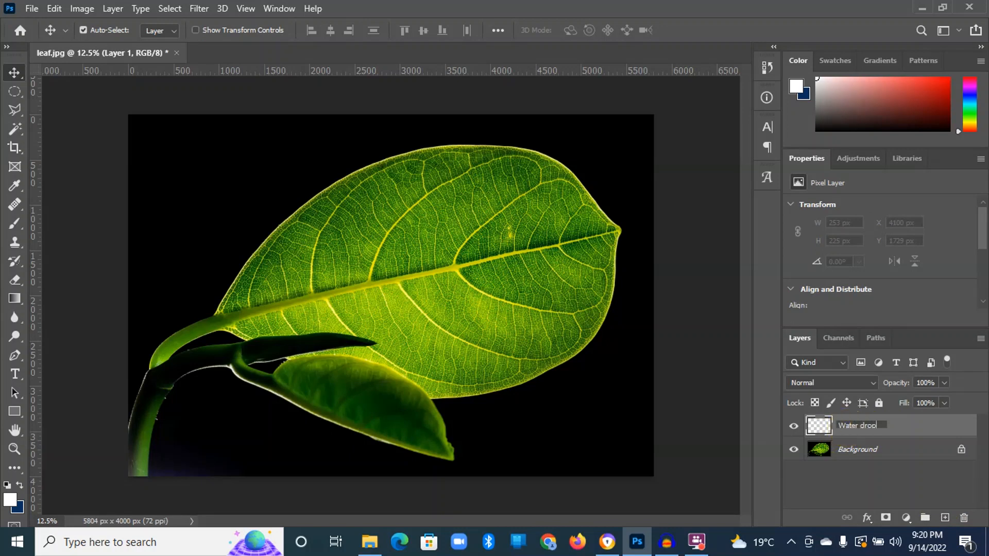
{"action": "type", "text": "let"}
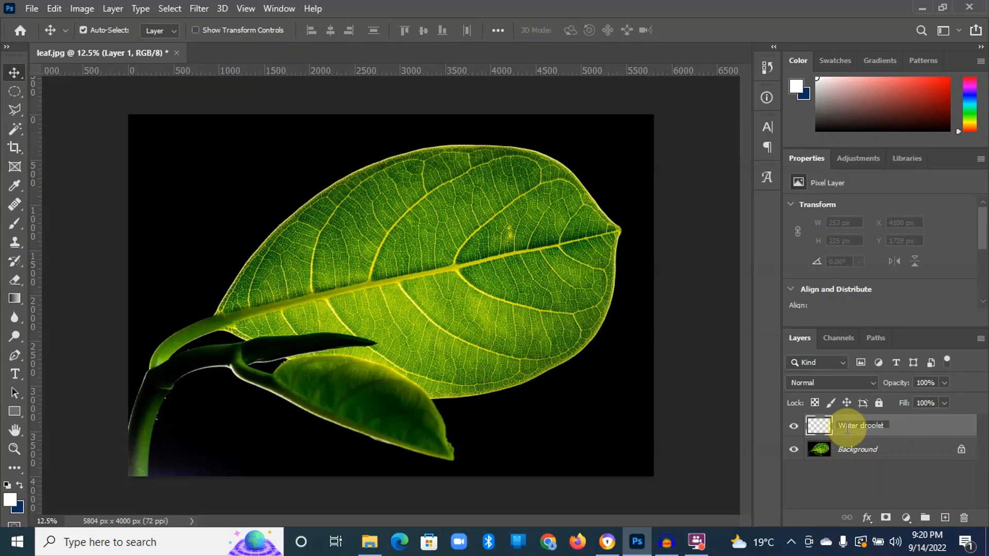
{"action": "left_click", "coordinate": [818, 429]}
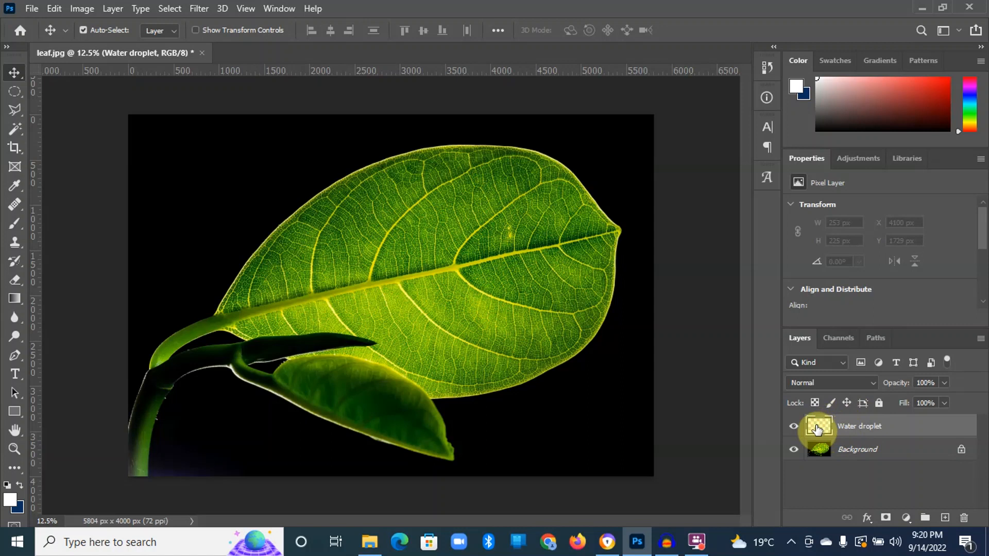
Activate the Elliptical Marquee tool for the Water droplet layer
{"action": "left_click", "coordinate": [18, 94]}
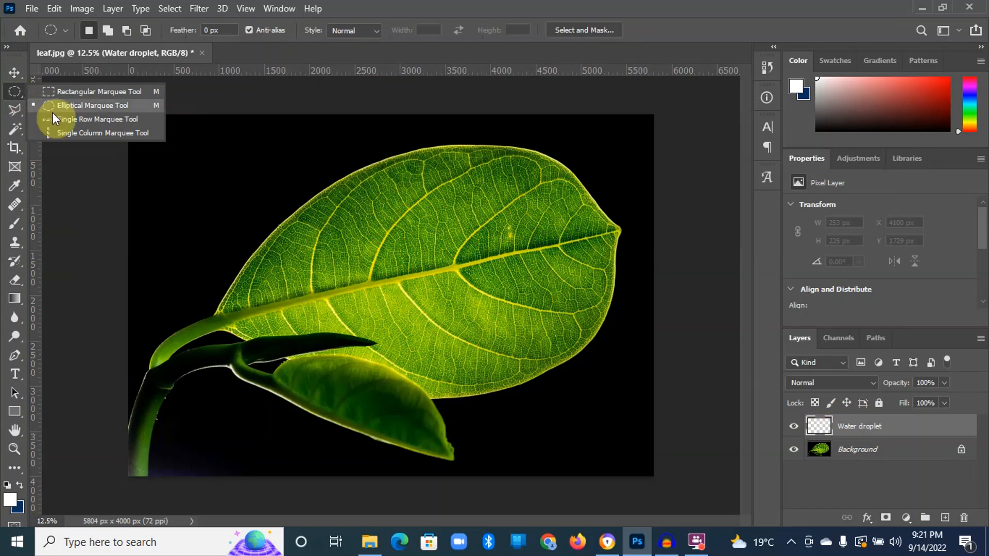
{"action": "left_click", "coordinate": [82, 107]}
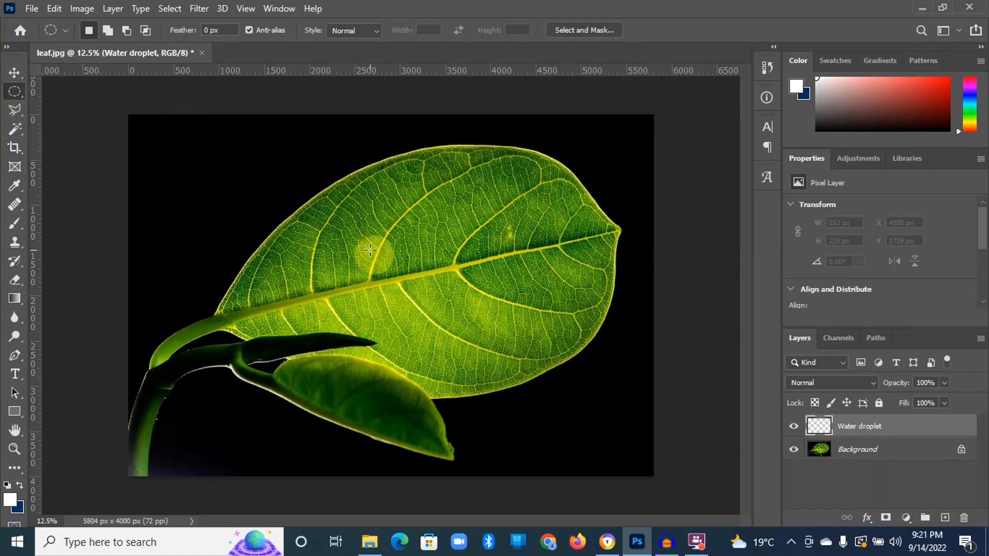
{"action": "left_click_drag", "start_coordinate": [470, 275], "coordinate": [431, 291]}
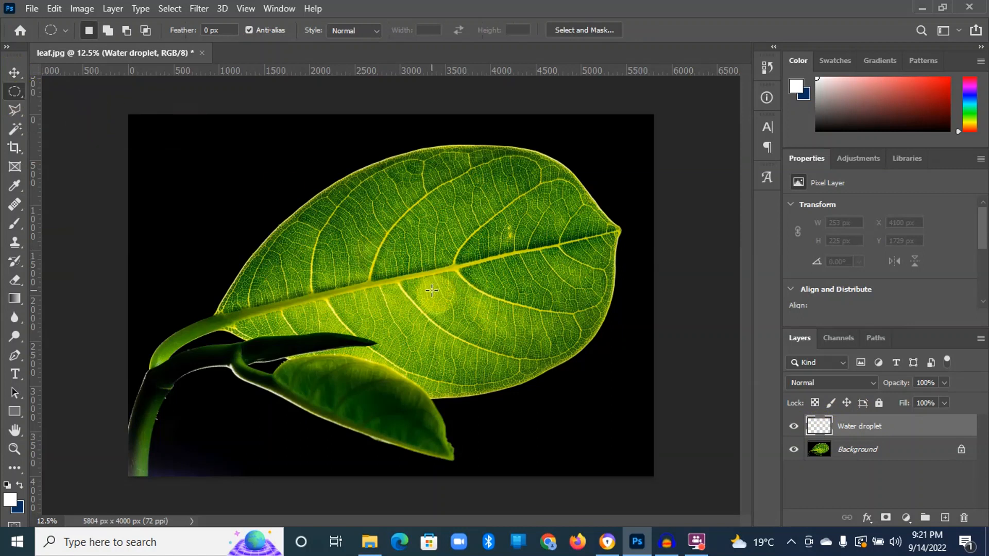
{"action": "left_click_drag", "start_coordinate": [431, 290], "coordinate": [479, 325]}
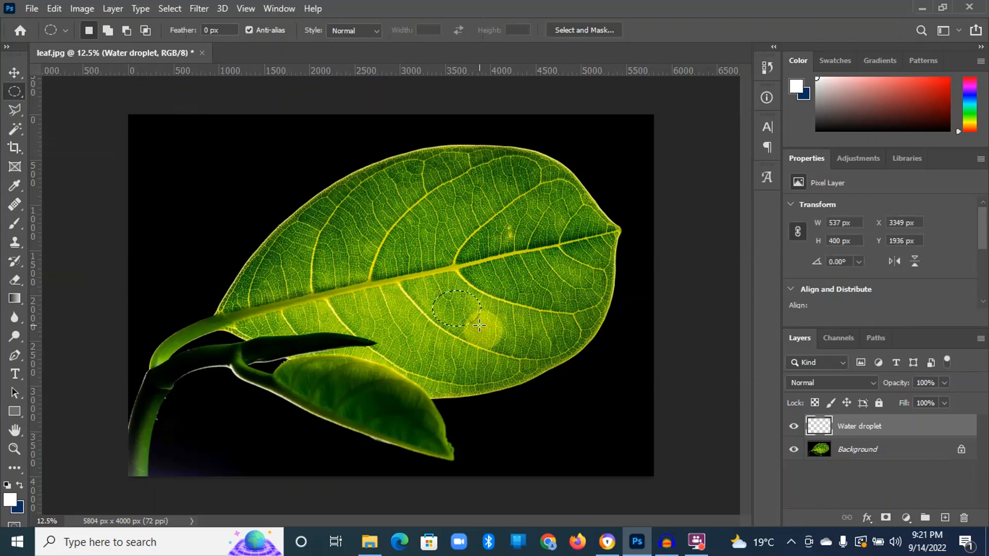
{"action": "key", "text": "ctrl+d"}
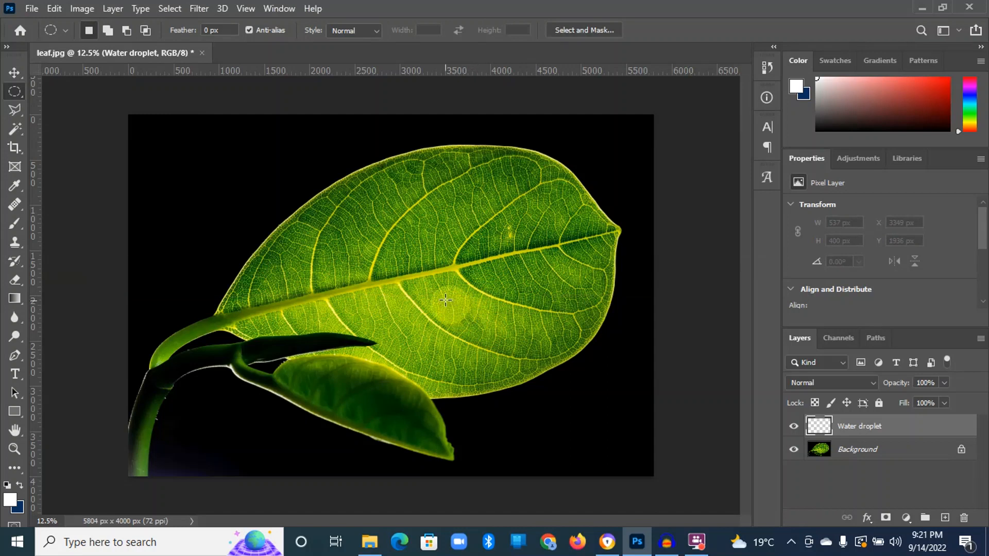
Draw a perfectly circular selection about 520 px across on the leaf just below its central vein
{"action": "left_click_drag", "start_coordinate": [460, 325], "coordinate": [490, 336]}
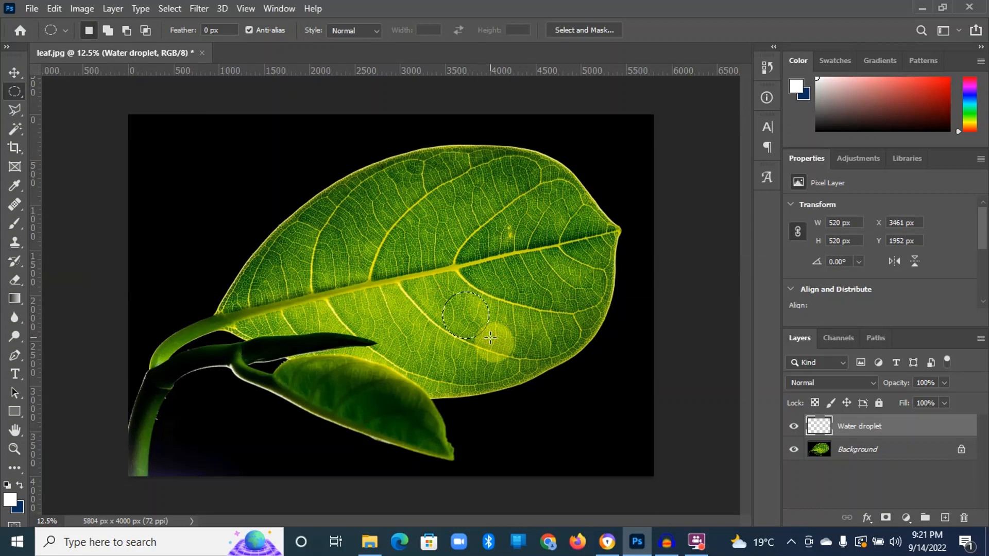
{"action": "left_click", "coordinate": [18, 484]}
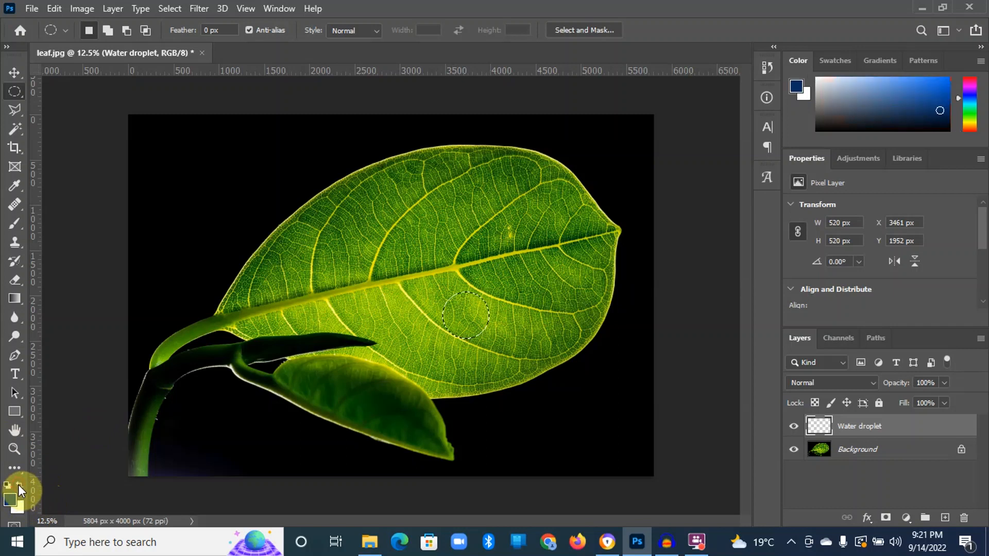
{"action": "left_click", "coordinate": [18, 484]}
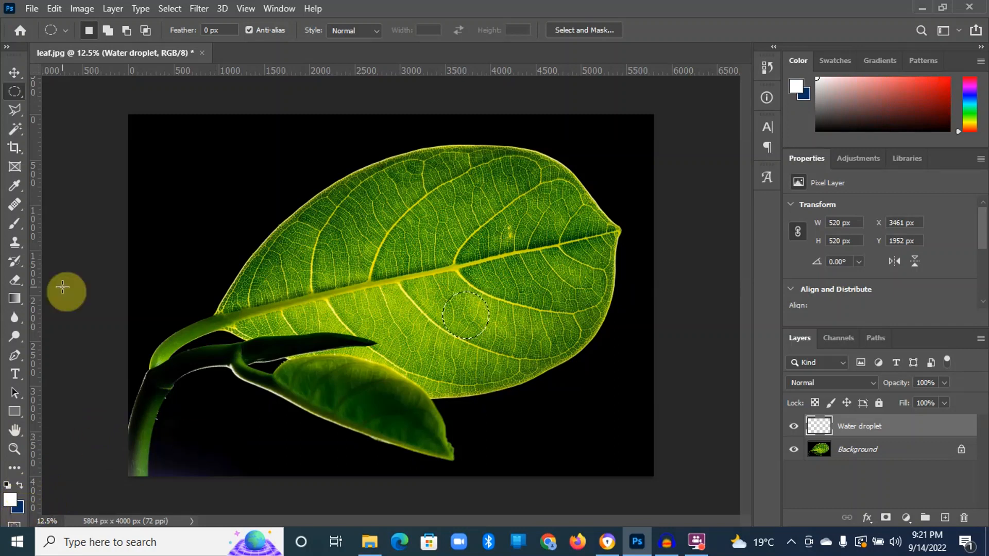
Fill the circular selection diagonally with a black-to-white linear gradient and set the Water droplet layer's blend mode to Overlay
{"action": "left_click", "coordinate": [17, 297]}
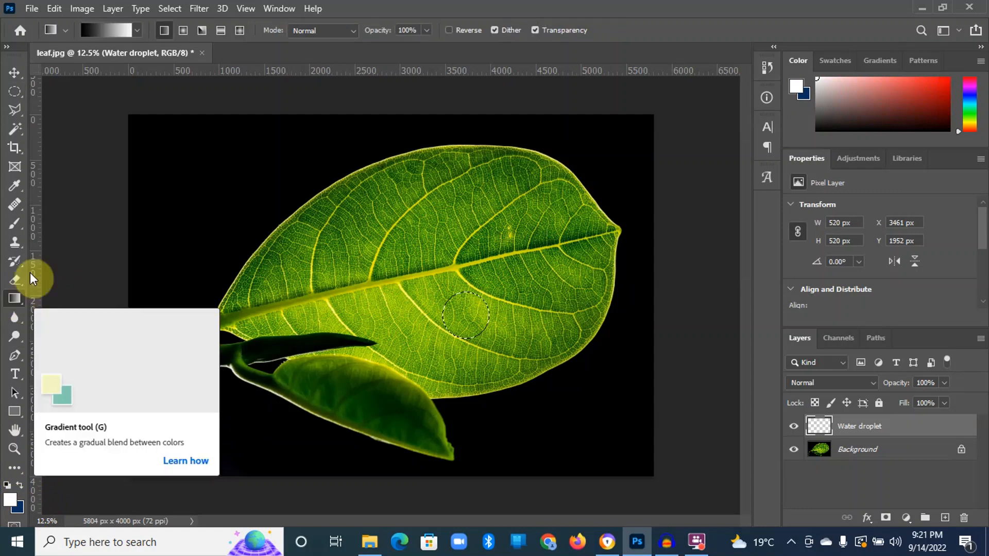
{"action": "left_click", "coordinate": [96, 30]}
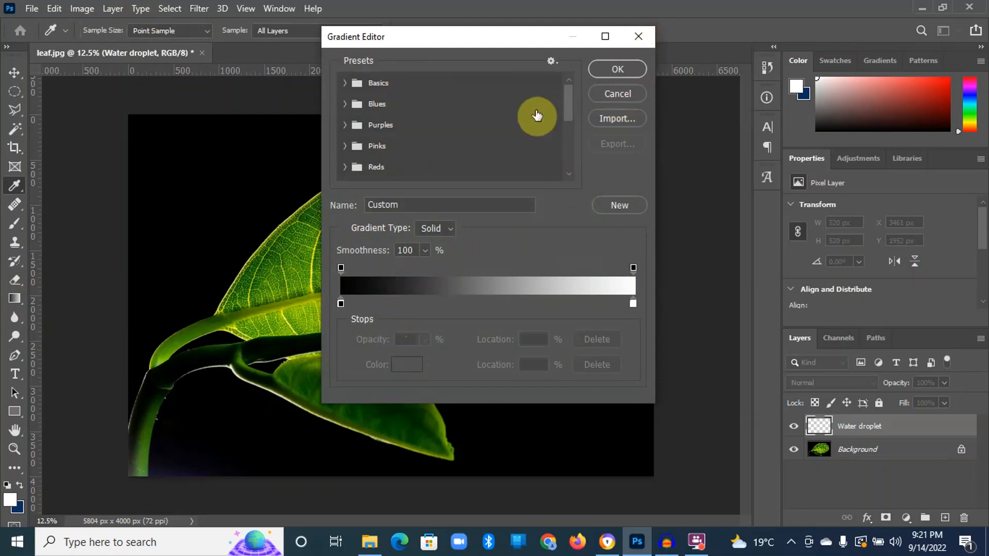
{"action": "left_click", "coordinate": [608, 69]}
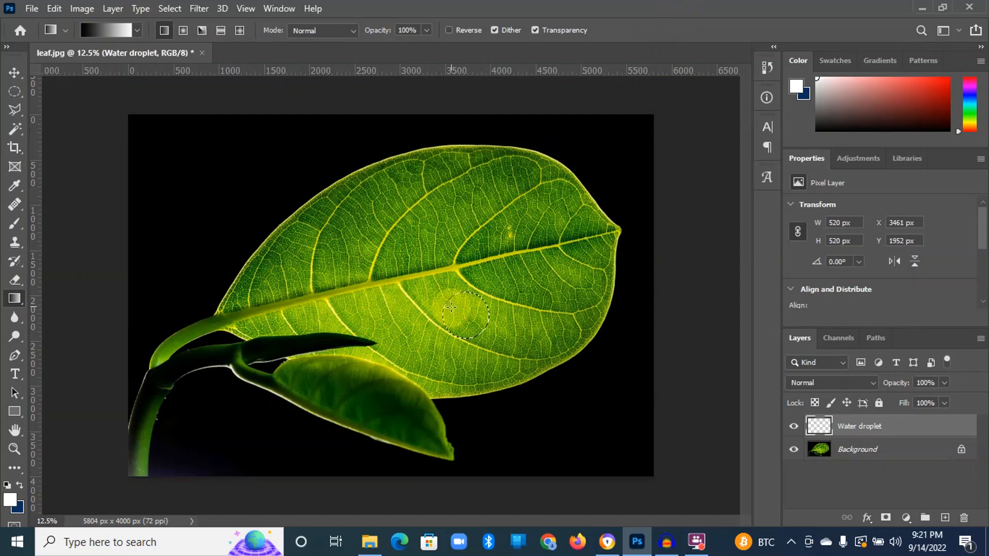
{"action": "left_click_drag", "start_coordinate": [448, 301], "coordinate": [487, 326]}
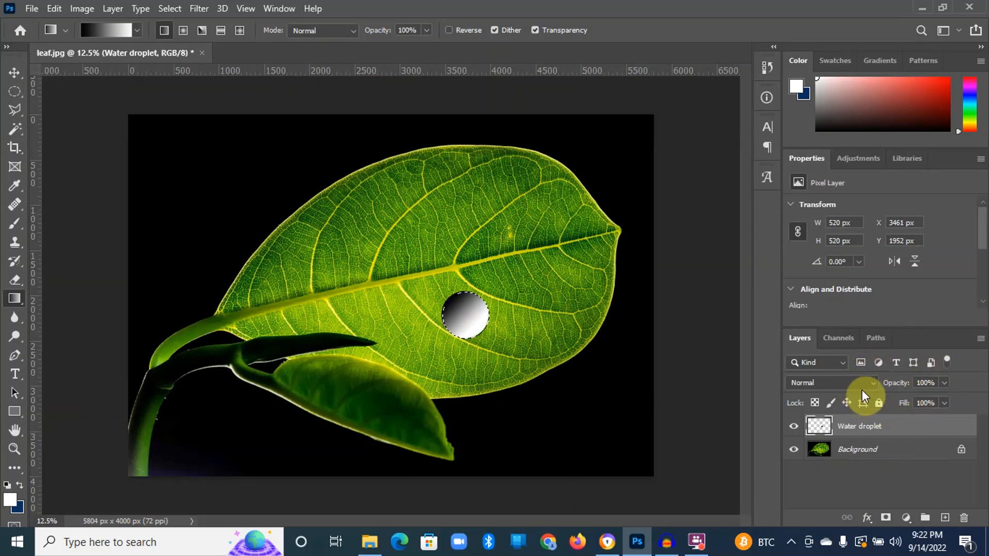
{"action": "left_click", "coordinate": [873, 383]}
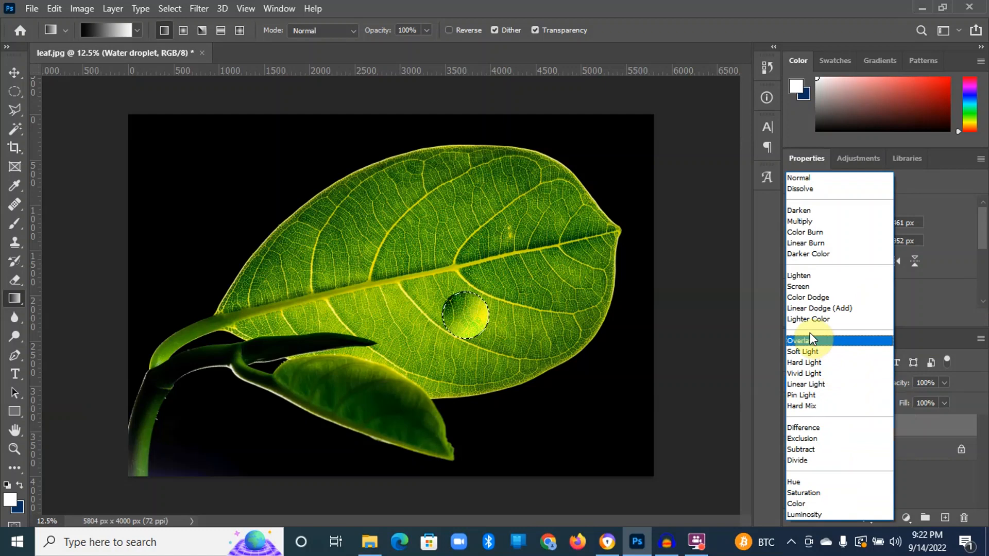
{"action": "left_click", "coordinate": [809, 340]}
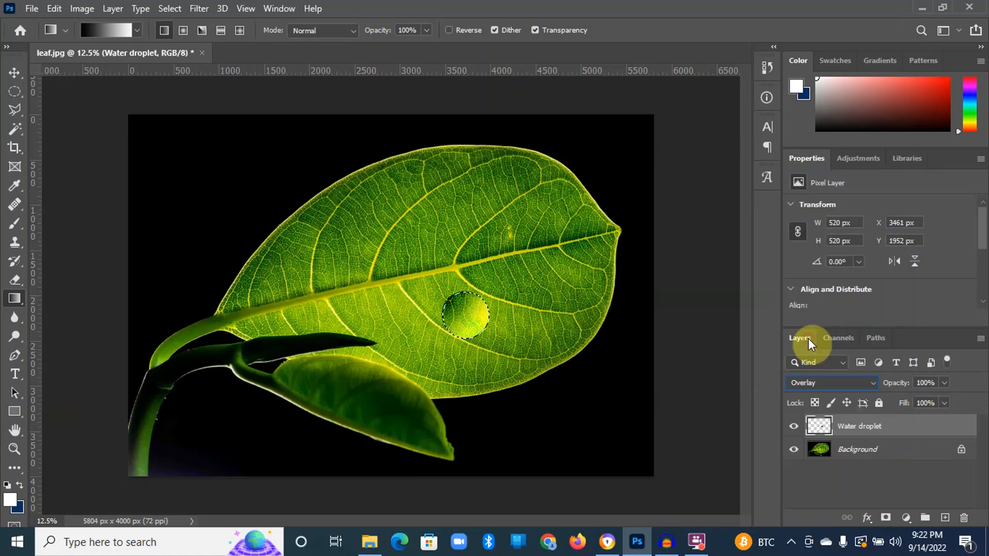
Add an inner shadow to the Water droplet layer with the Linear Burn blend mode and 40% opacity
{"action": "double_click", "coordinate": [932, 430]}
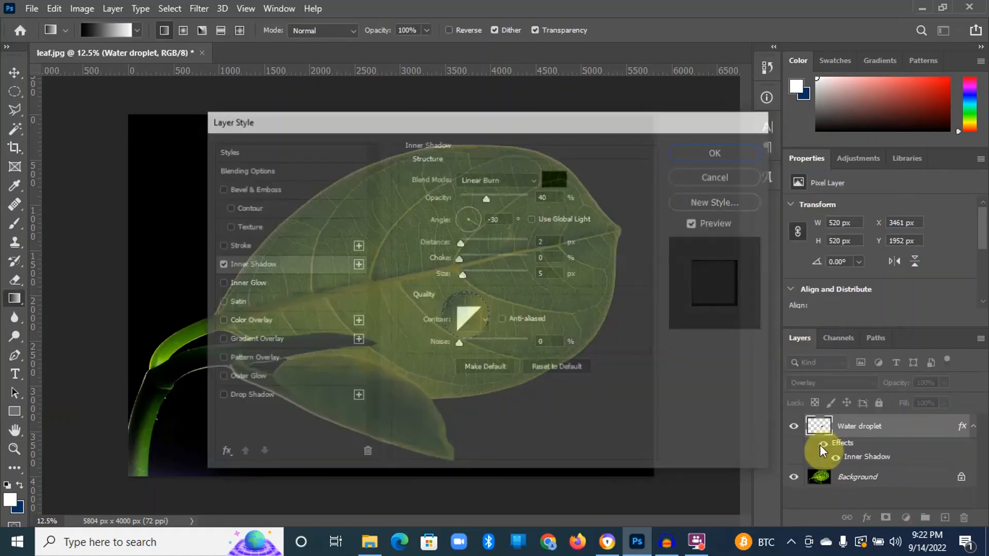
{"action": "double_click", "coordinate": [921, 432]}
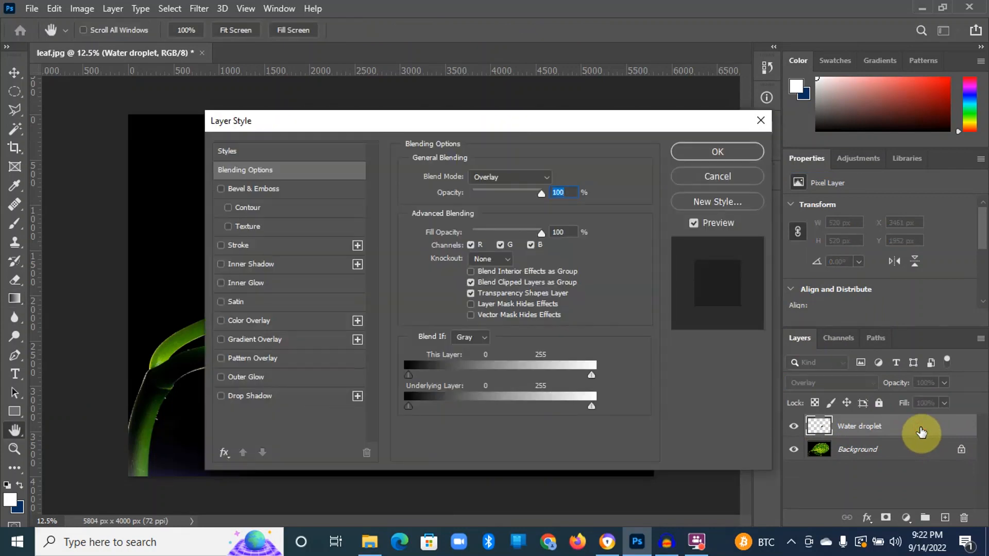
{"action": "left_click", "coordinate": [236, 264]}
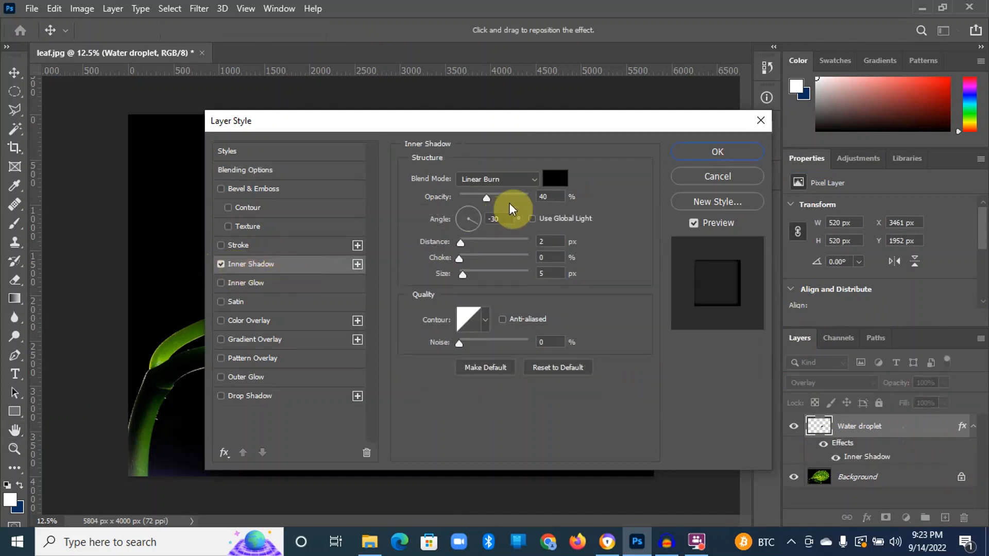
{"action": "left_click", "coordinate": [536, 180]}
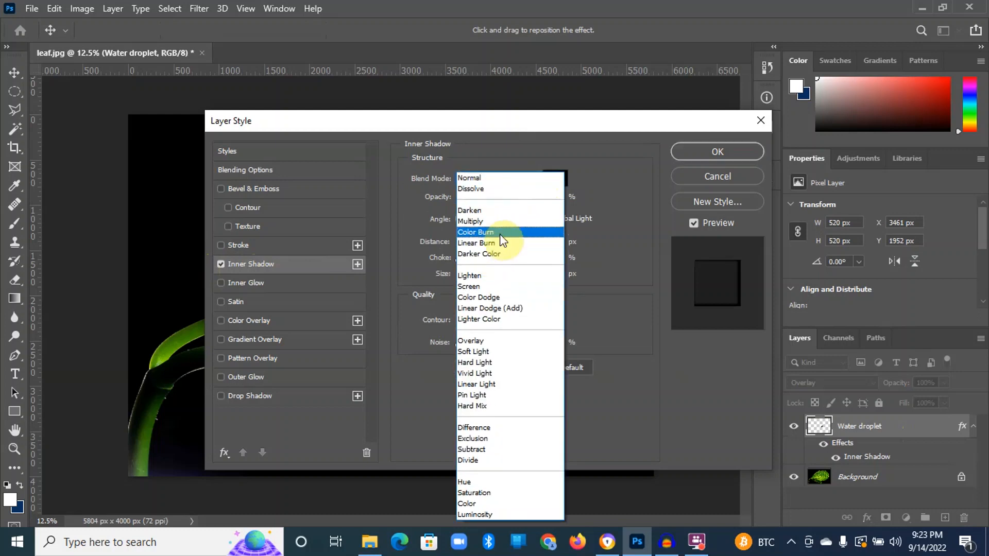
{"action": "left_click", "coordinate": [498, 243]}
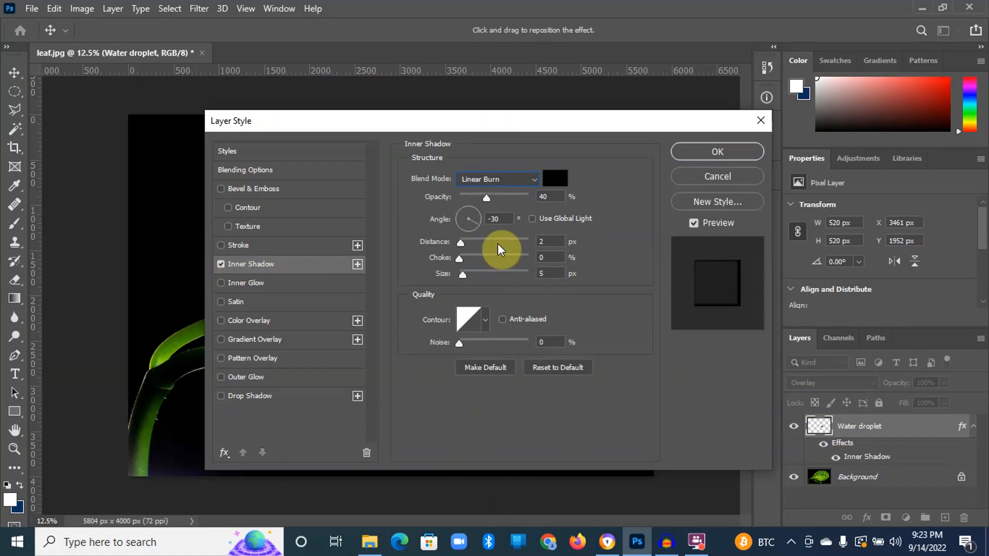
{"action": "left_click", "coordinate": [547, 197]}
{"action": "key", "text": "BackSpace"}
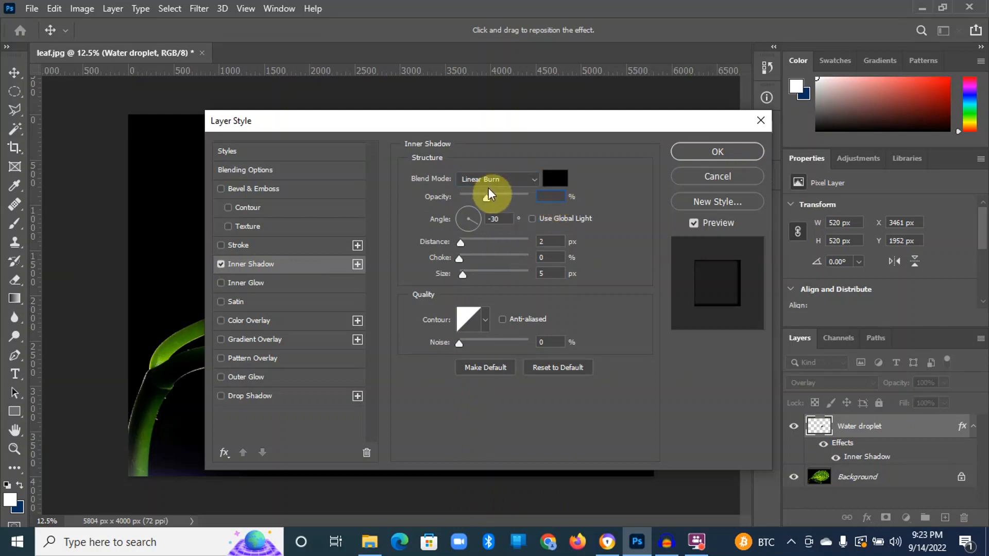
{"action": "type", "text": "40"}
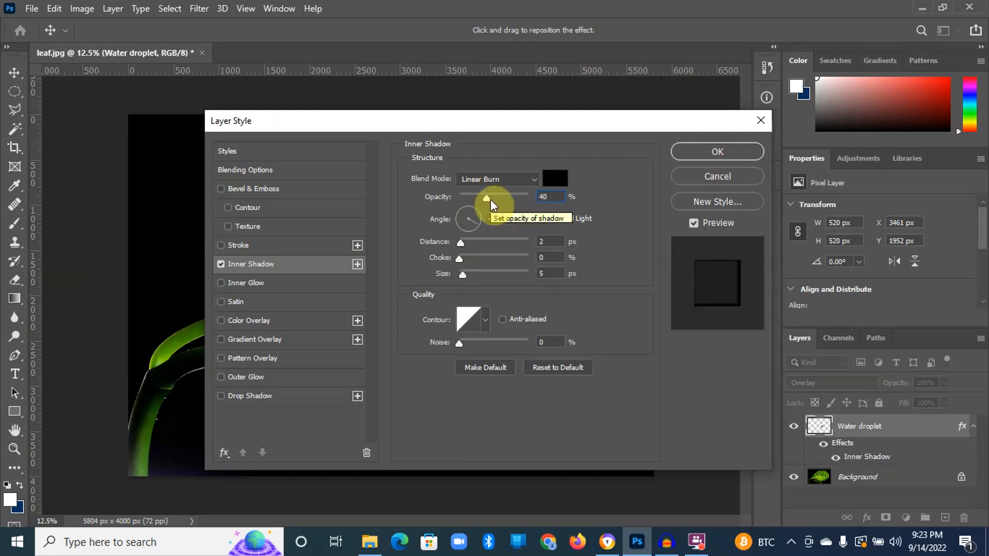
Set the inner shadow's angle to -30° without global light, its distance to 2 px and its size to 5 px
{"action": "left_click", "coordinate": [533, 218]}
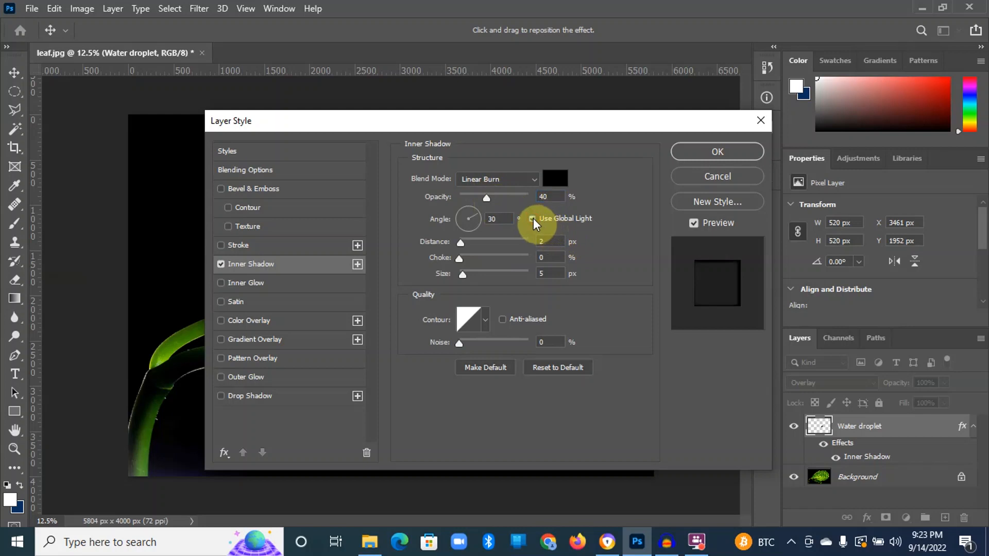
{"action": "left_click", "coordinate": [499, 218]}
{"action": "type", "text": "-30"}
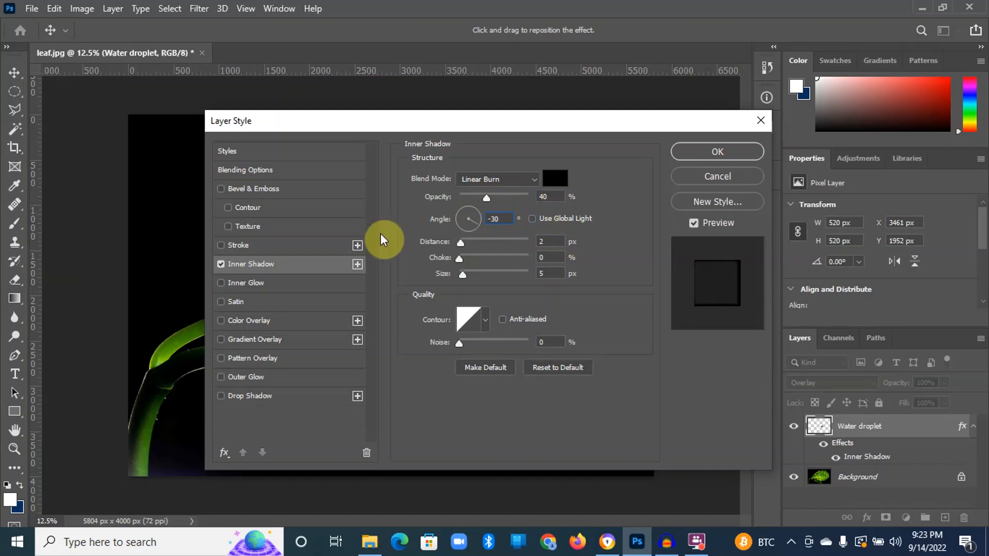
{"action": "left_click", "coordinate": [545, 241]}
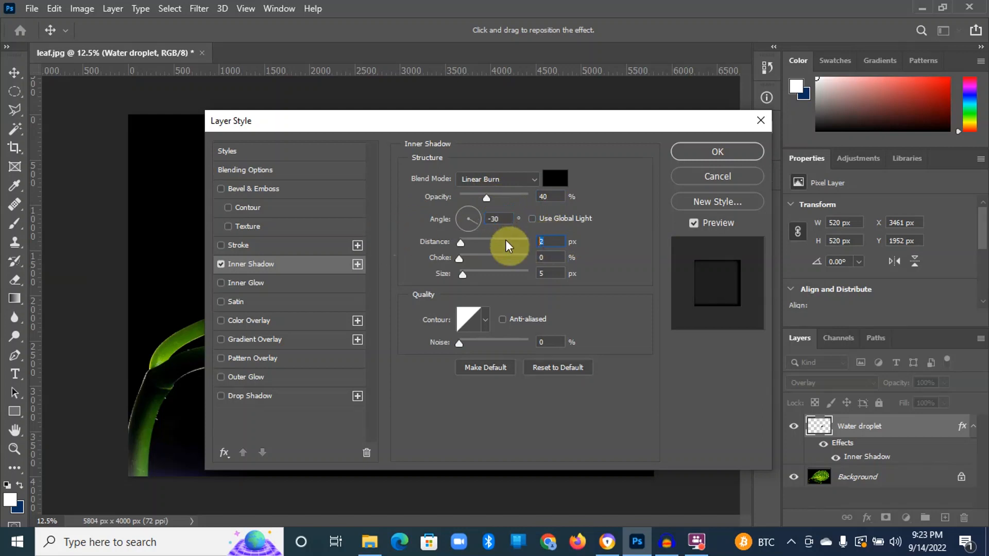
{"action": "type", "text": "2"}
{"action": "left_click", "coordinate": [554, 272]}
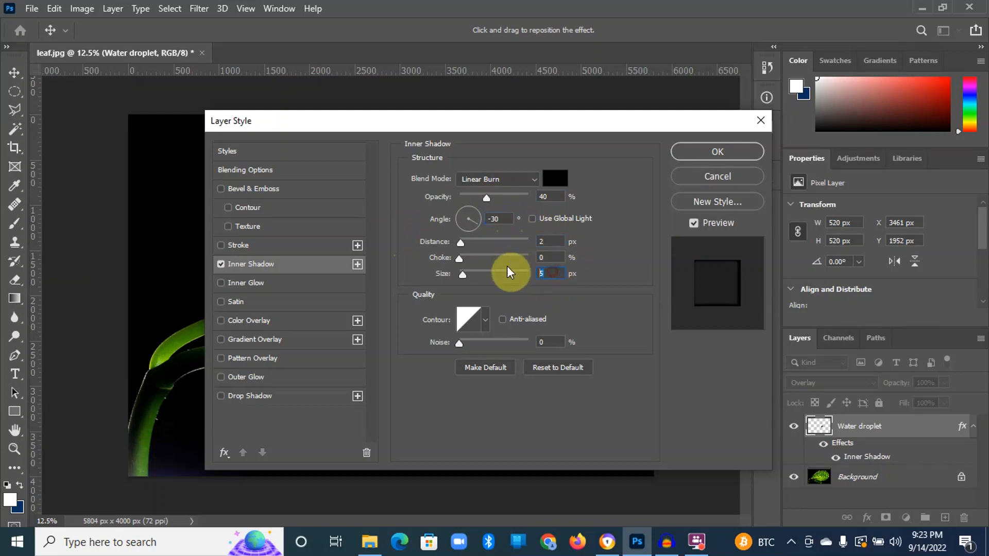
{"action": "type", "text": "5"}
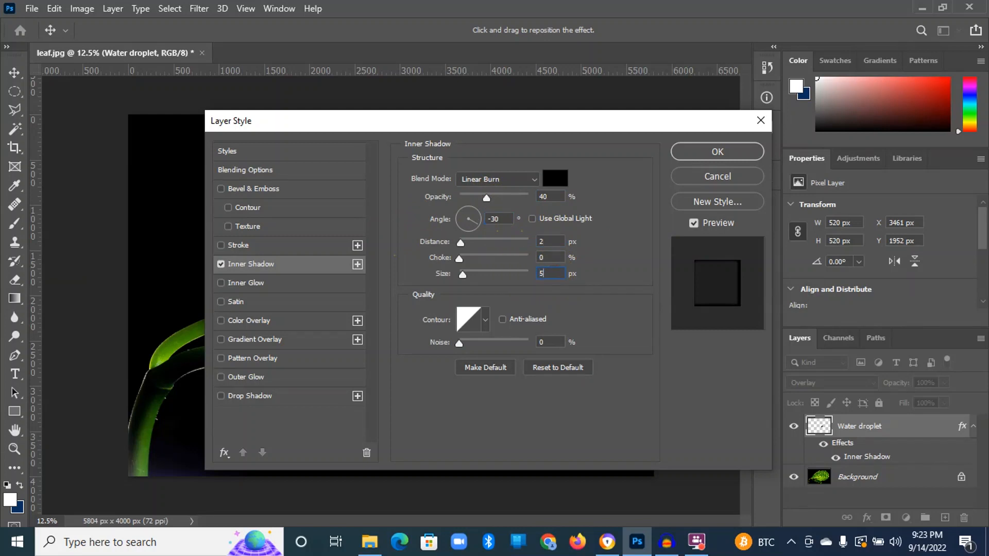
Add a drop shadow to the Water droplet layer with the Linear Burn blend mode and 30% opacity
{"action": "left_click", "coordinate": [256, 397]}
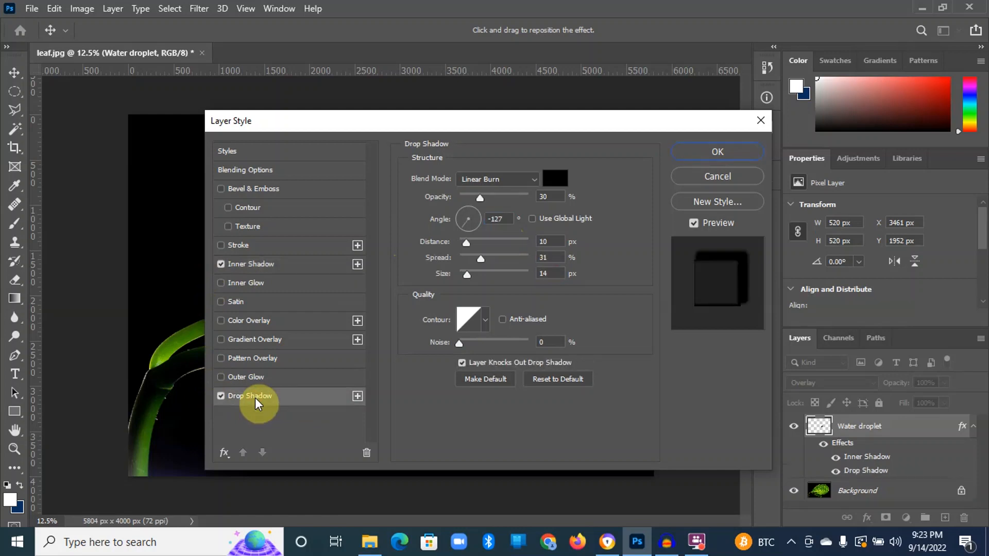
{"action": "left_click", "coordinate": [534, 179]}
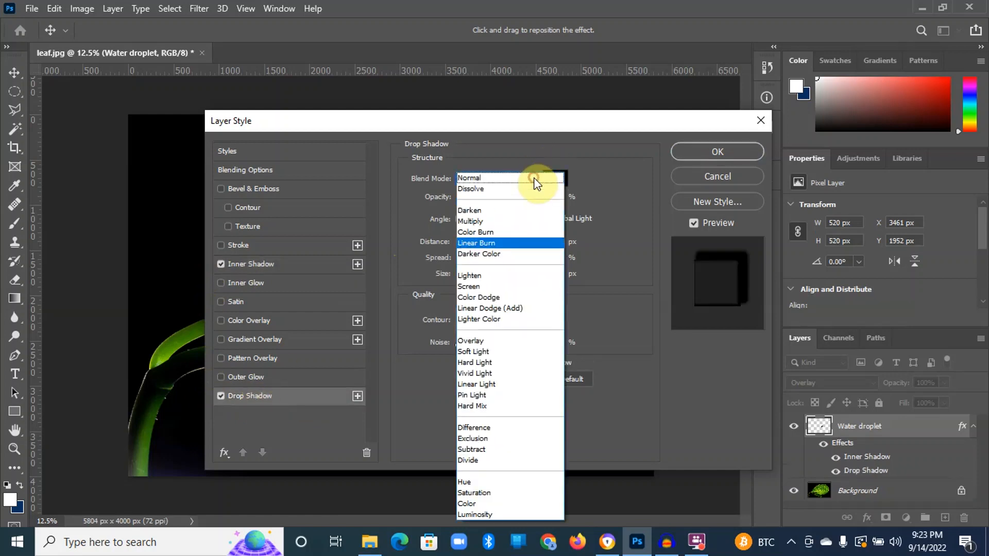
{"action": "left_click", "coordinate": [493, 243]}
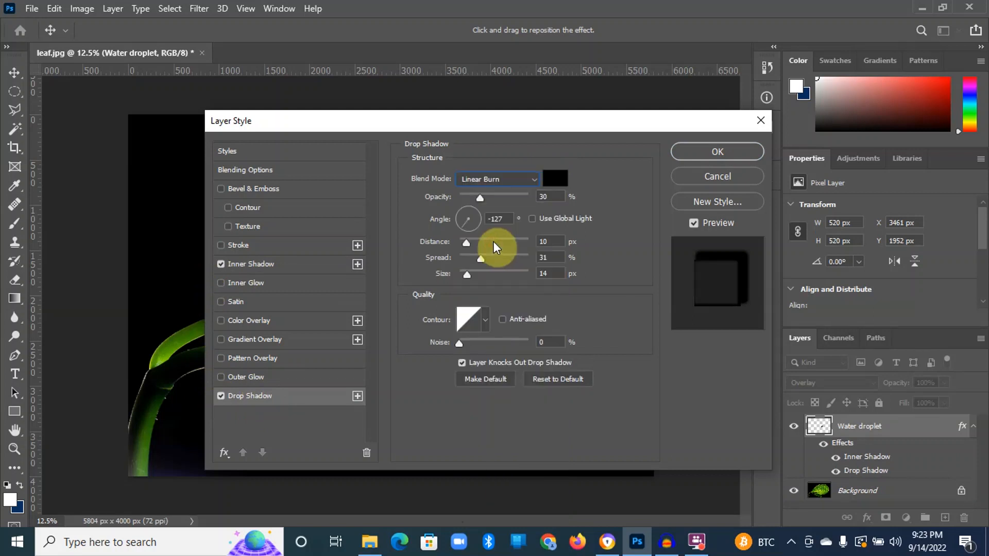
{"action": "double_click", "coordinate": [545, 196]}
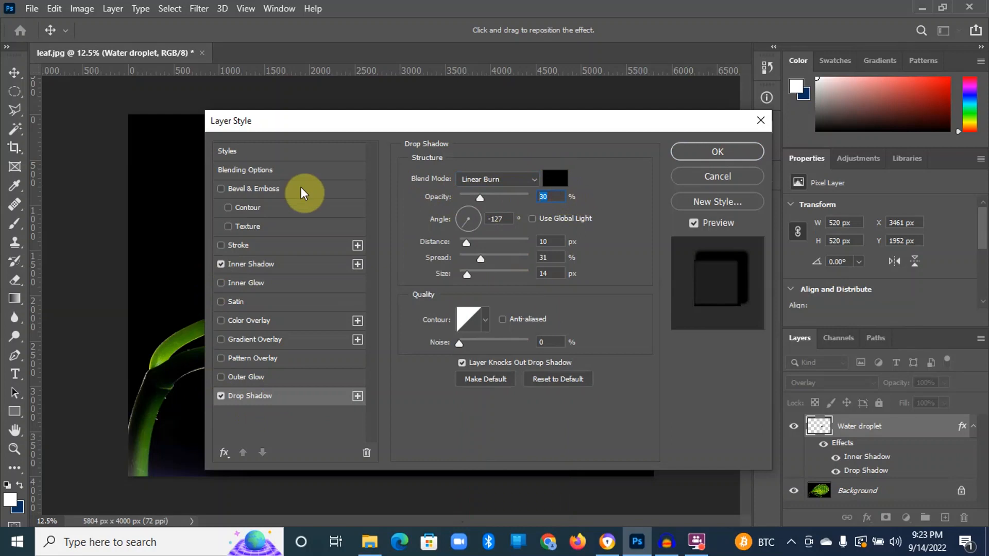
{"action": "type", "text": "30"}
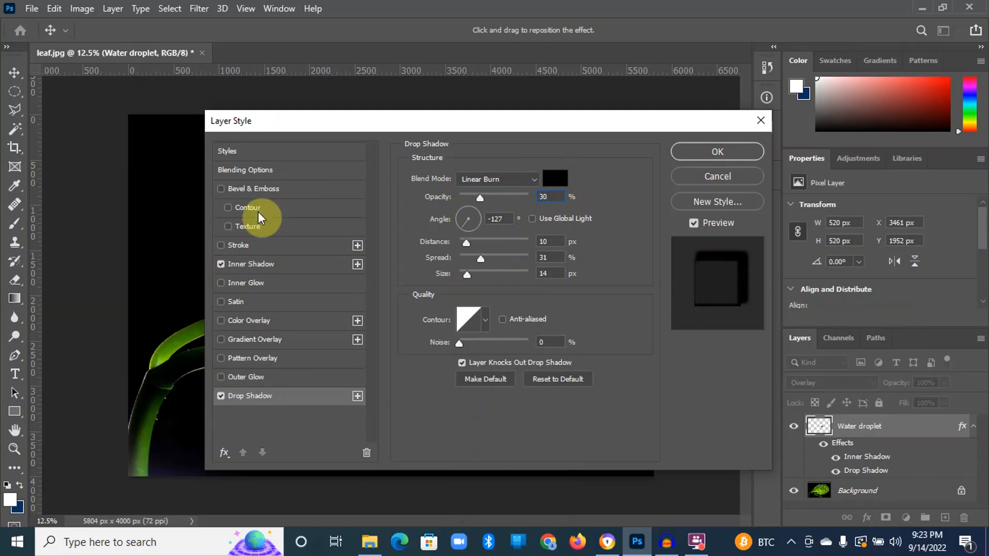
Set the drop shadow's angle to -127° without global light, its distance to 10 px and its size to 14 px, and apply the layer effects
{"action": "double_click", "coordinate": [497, 219]}
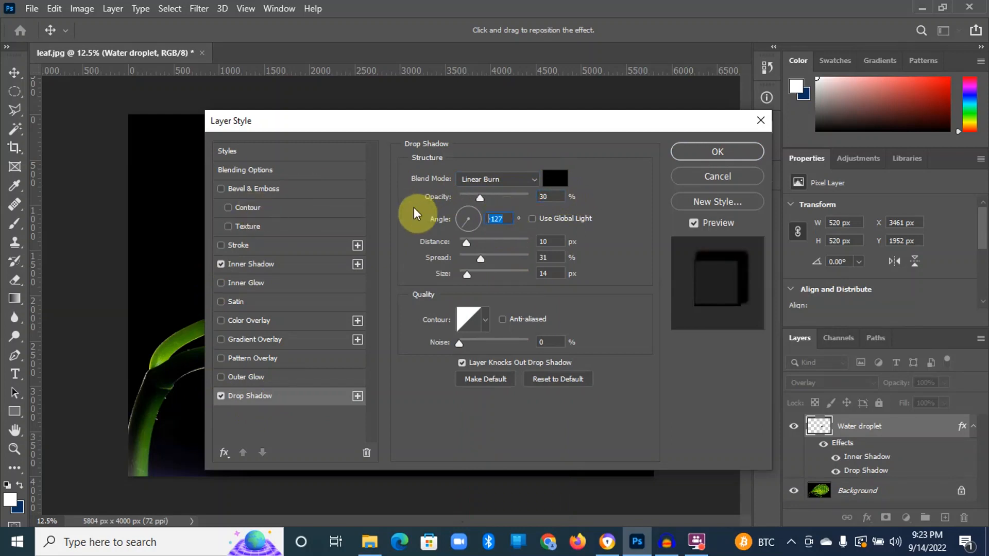
{"action": "type", "text": "-127"}
{"action": "left_click", "coordinate": [532, 219]}
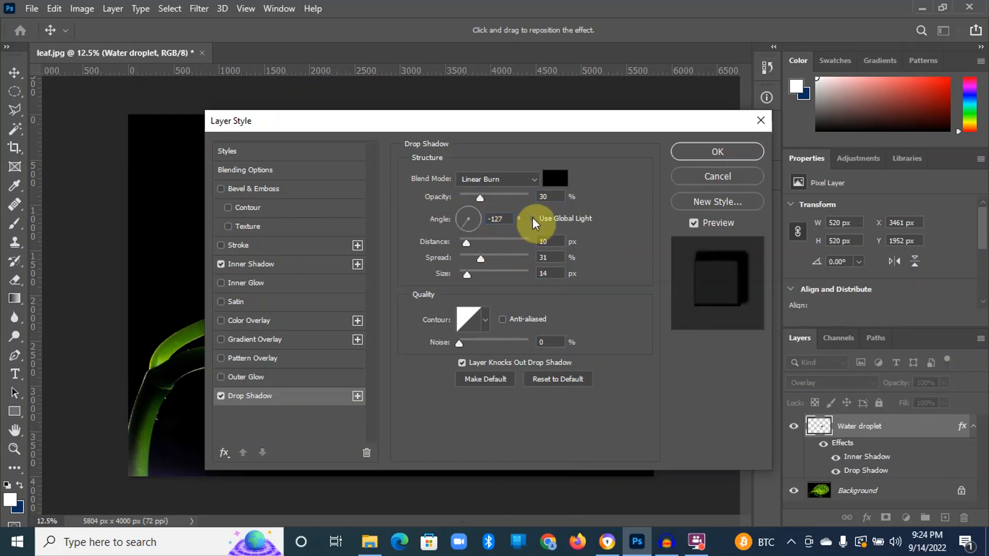
{"action": "left_click", "coordinate": [552, 241]}
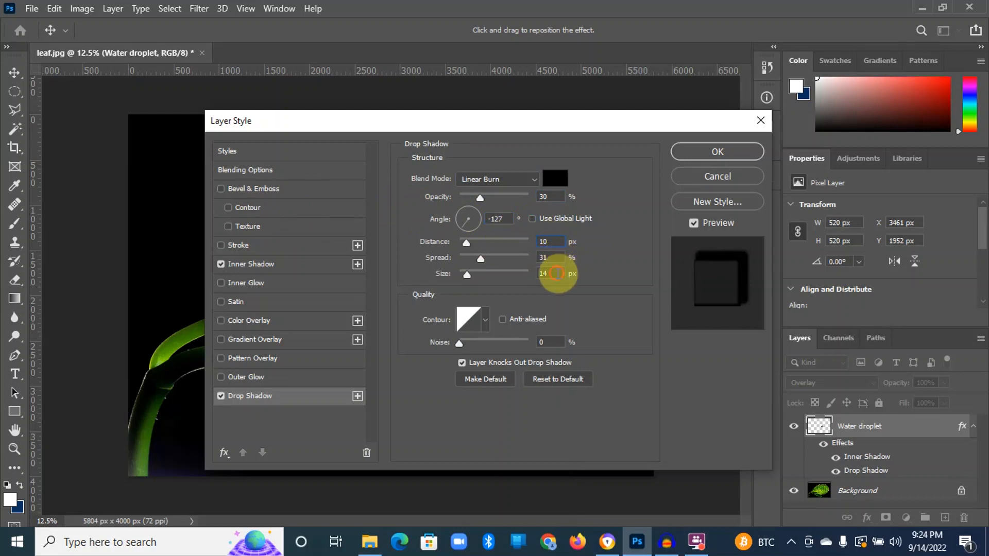
{"action": "left_click_drag", "start_coordinate": [558, 273], "coordinate": [512, 273]}
{"action": "type", "text": "14"}
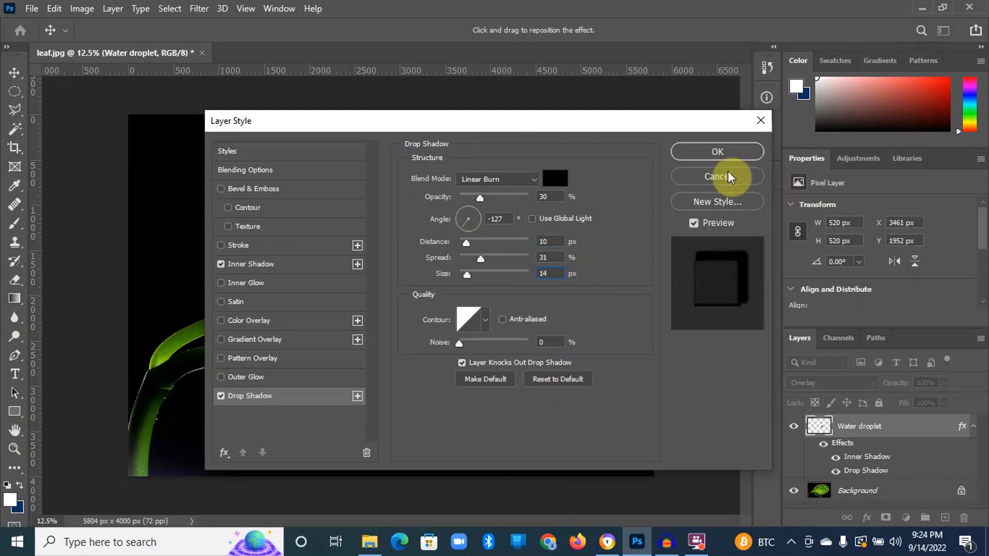
{"action": "left_click", "coordinate": [718, 149]}
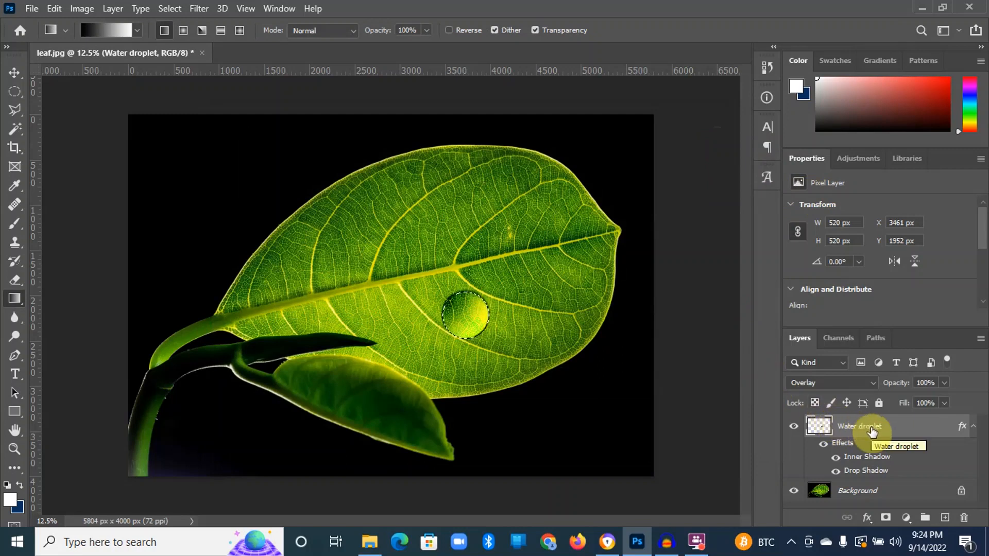
Create a new layer above the Water droplet layer and name it "higlight"
{"action": "left_click", "coordinate": [946, 518]}
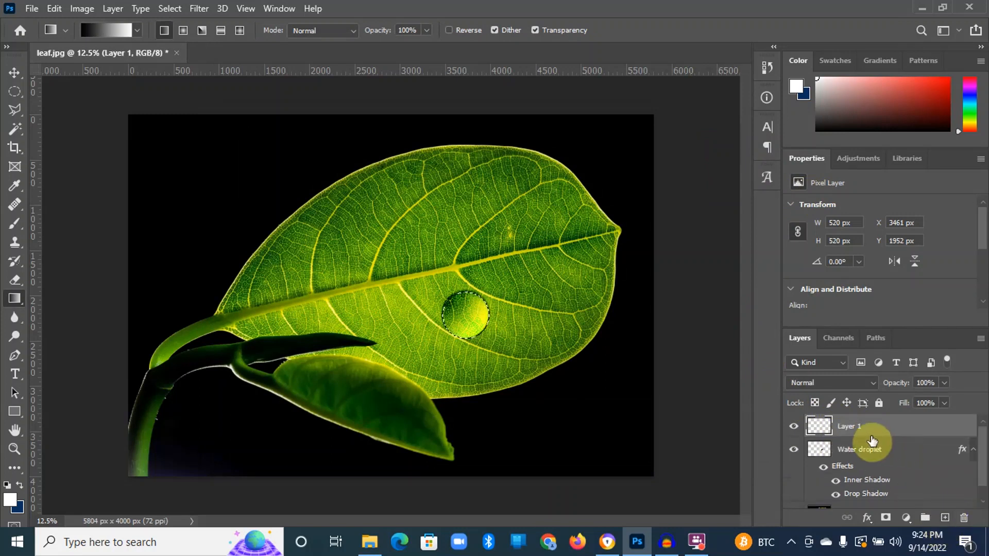
{"action": "double_click", "coordinate": [850, 426]}
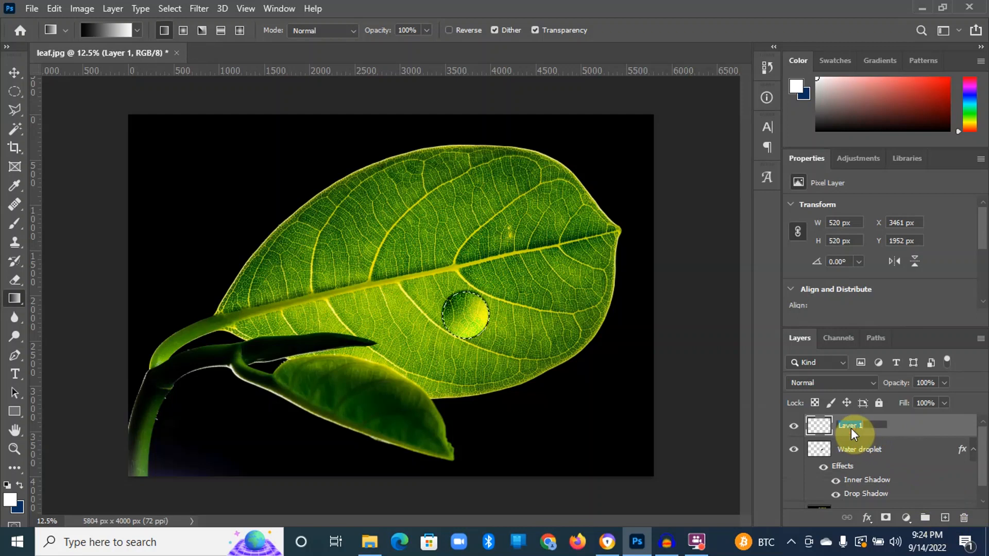
{"action": "type", "text": "hid"}
{"action": "type", "text": "hlight"}
{"action": "left_click", "coordinate": [915, 434]}
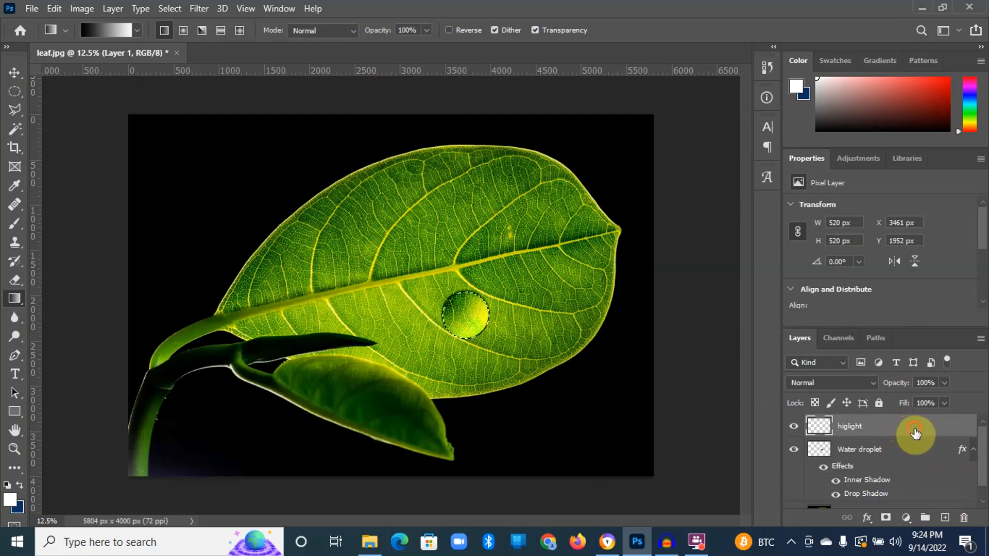
Set up the Brush tool with white as the foreground color and 90% hardness
{"action": "left_click", "coordinate": [15, 483]}
{"action": "left_click", "coordinate": [15, 484]}
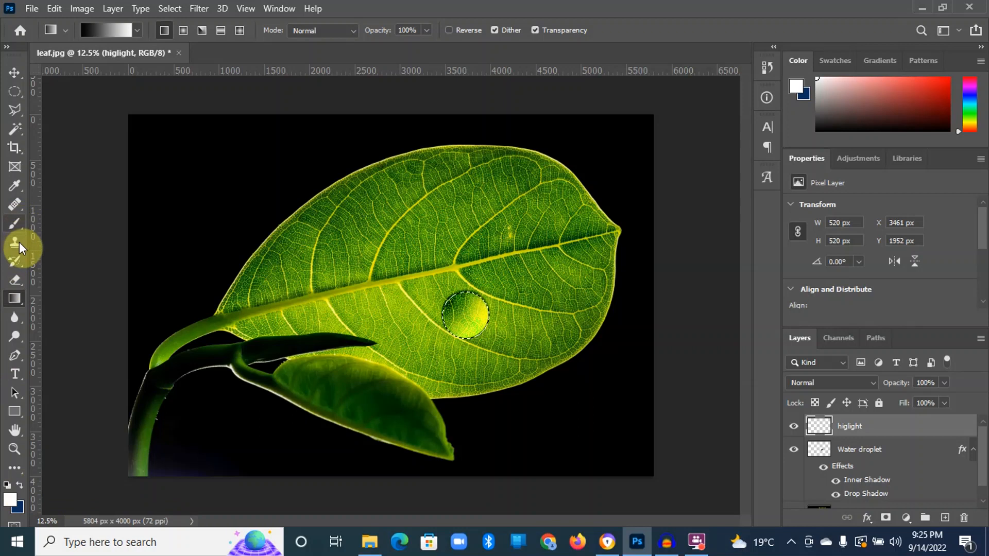
{"action": "left_click", "coordinate": [18, 227]}
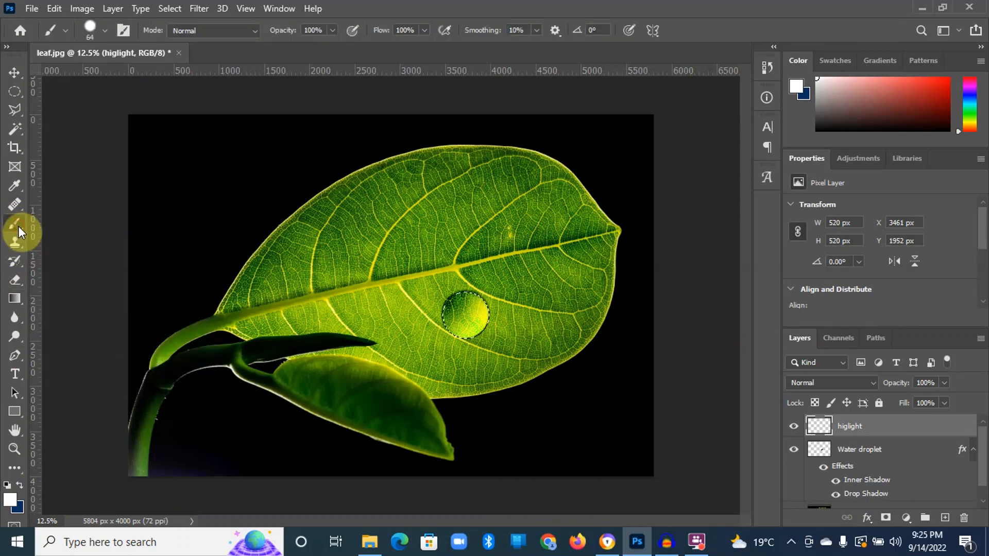
{"action": "left_click", "coordinate": [73, 223]}
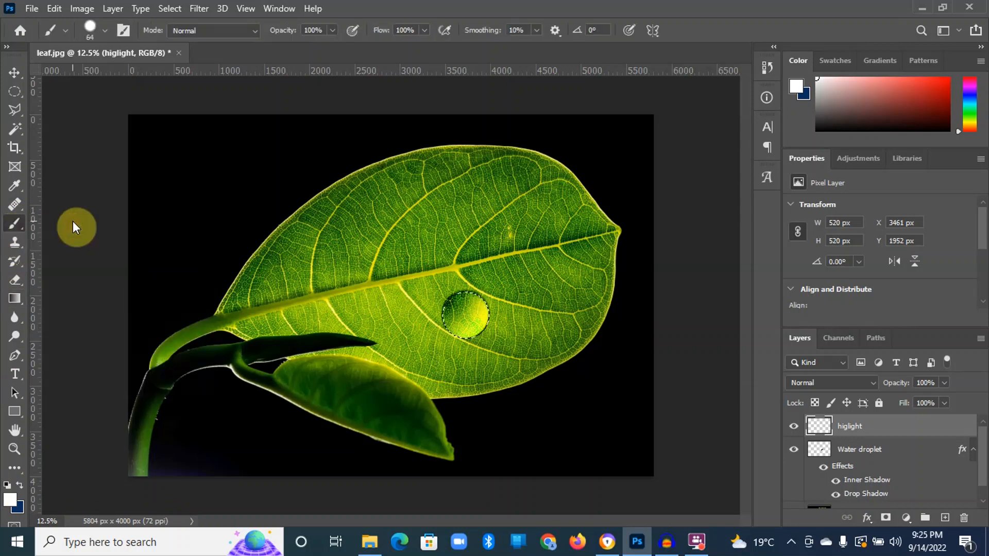
{"action": "left_click", "coordinate": [104, 30]}
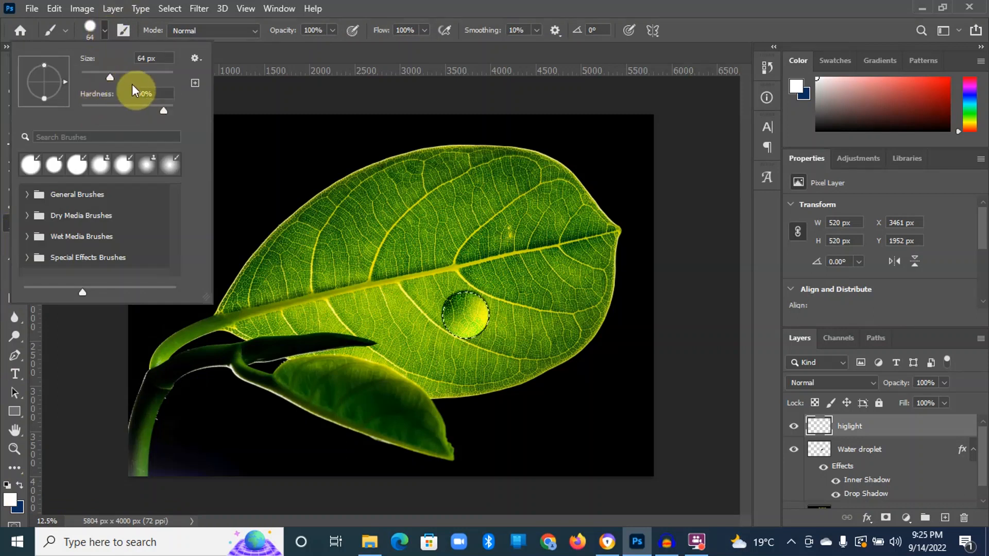
{"action": "left_click", "coordinate": [155, 93]}
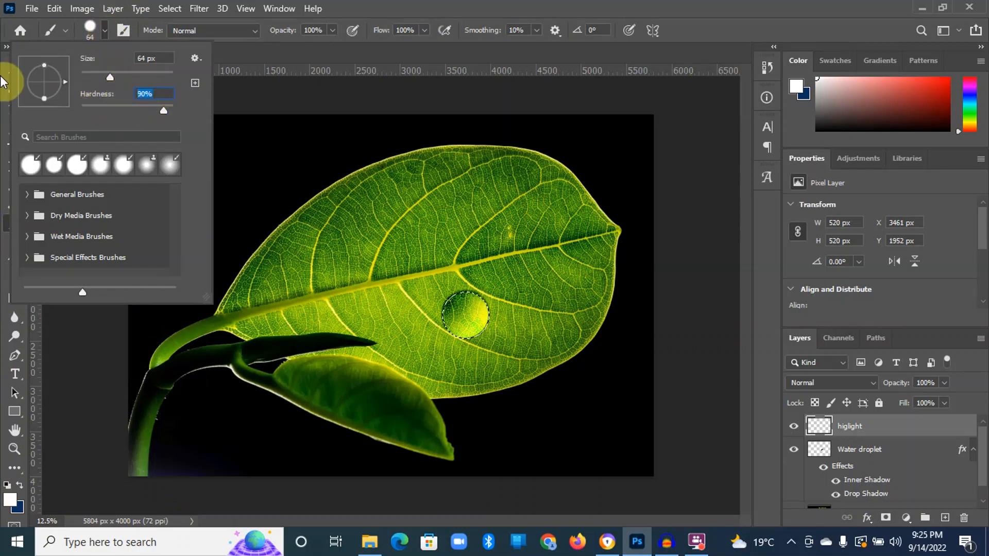
{"action": "key", "text": "Return"}
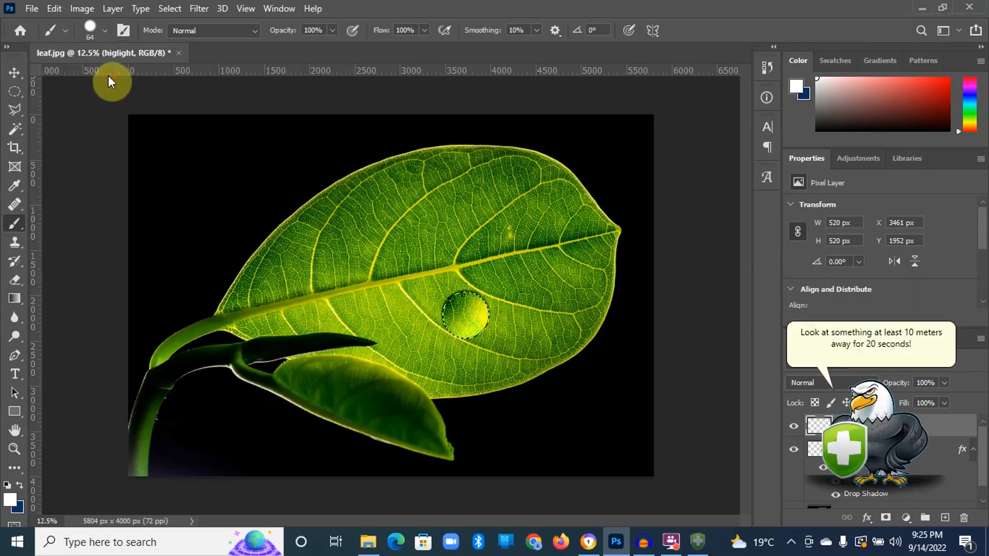
Set the brush size to 64 px and paint one white highlight dot inside the droplet near its upper-left edge
{"action": "left_click", "coordinate": [105, 30]}
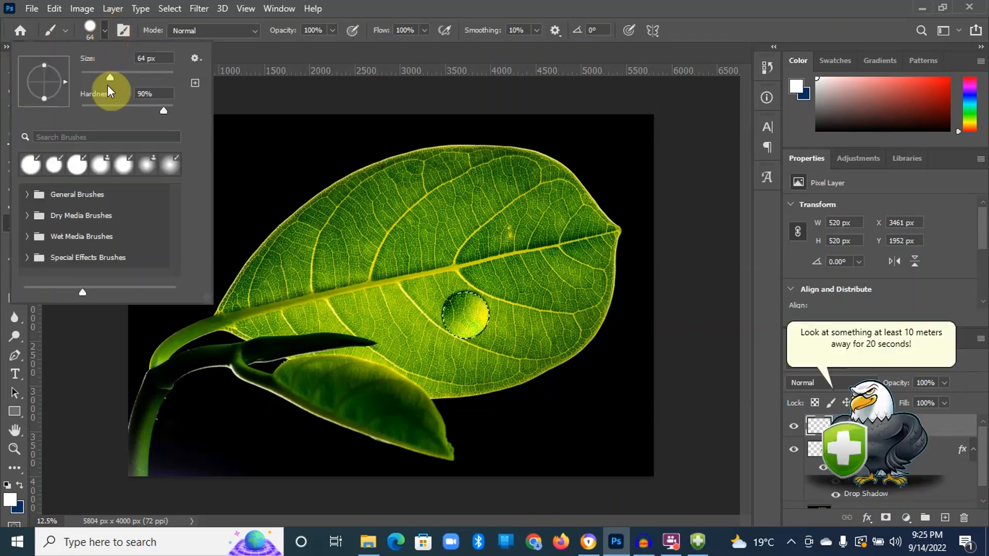
{"action": "left_click_drag", "start_coordinate": [110, 78], "coordinate": [105, 78]}
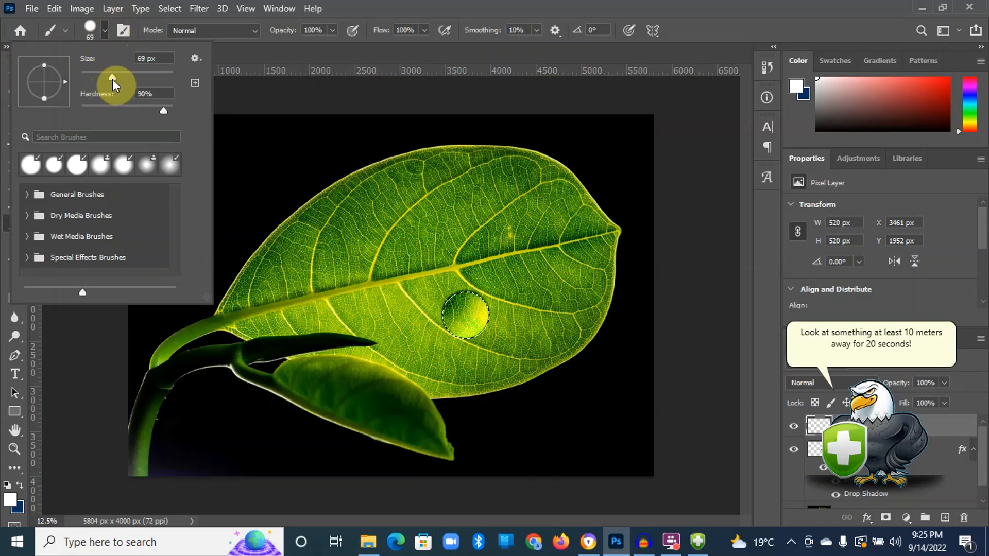
{"action": "left_click", "coordinate": [110, 79]}
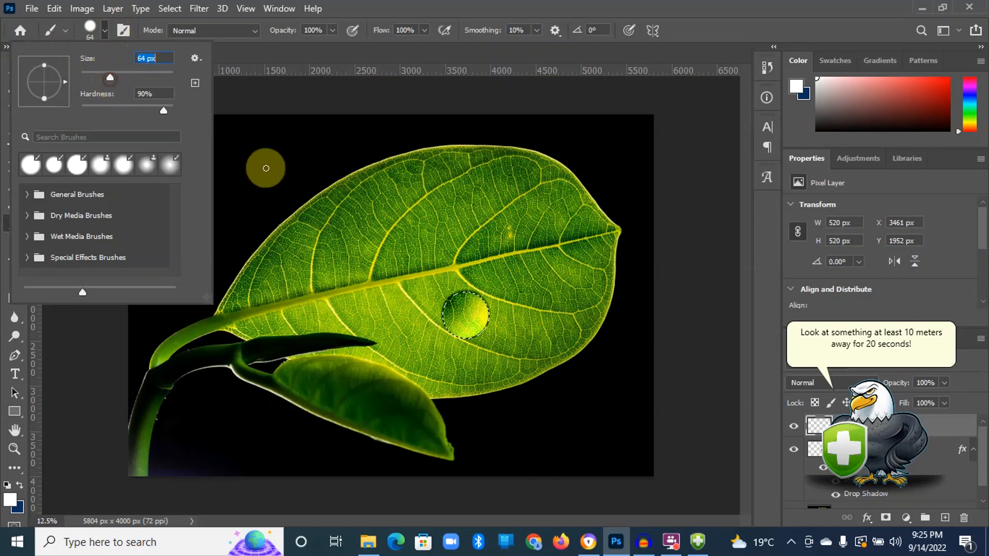
{"action": "left_click", "coordinate": [452, 305]}
{"action": "left_click", "coordinate": [727, 431]}
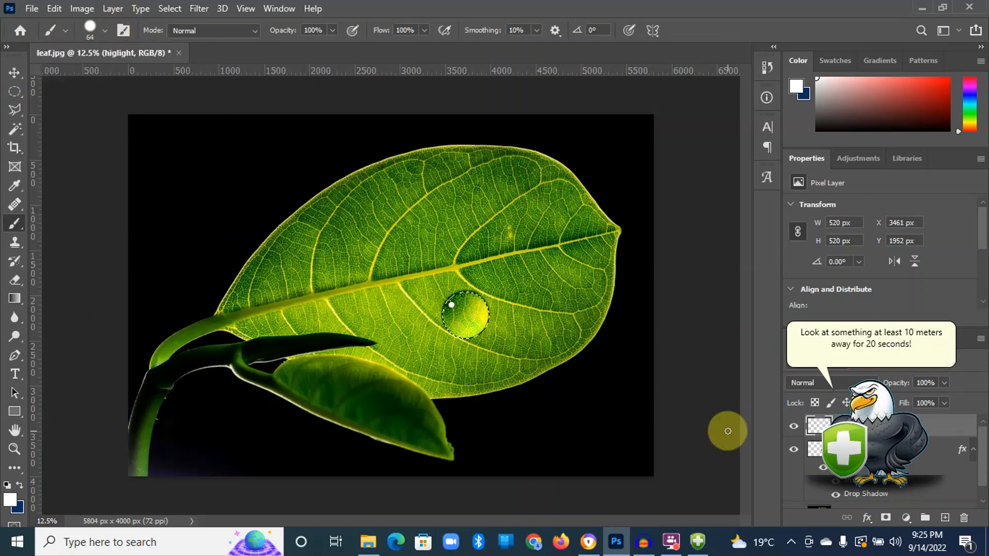
Group the higlight and Water droplet layers together and duplicate the group
{"action": "left_click", "coordinate": [937, 454]}
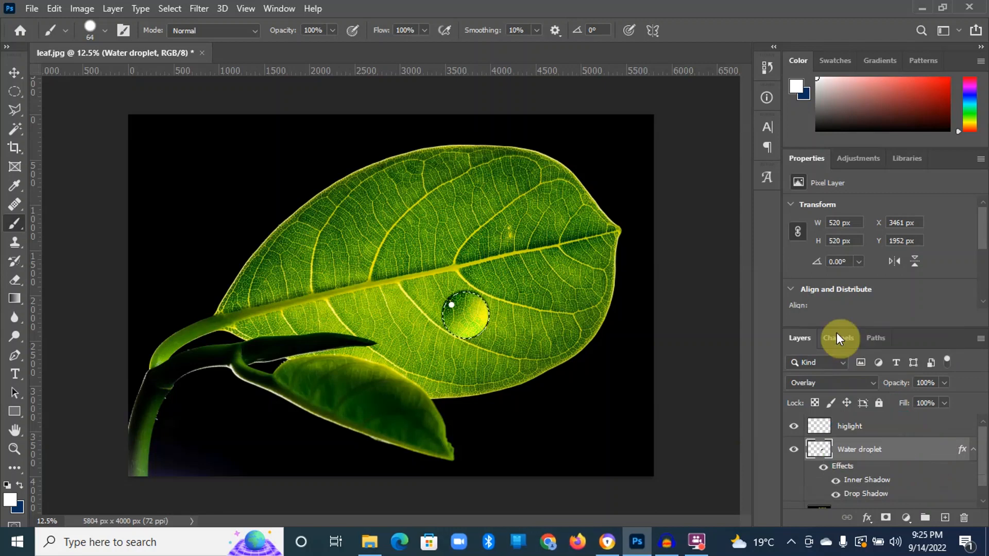
{"action": "left_click", "coordinate": [877, 427]}
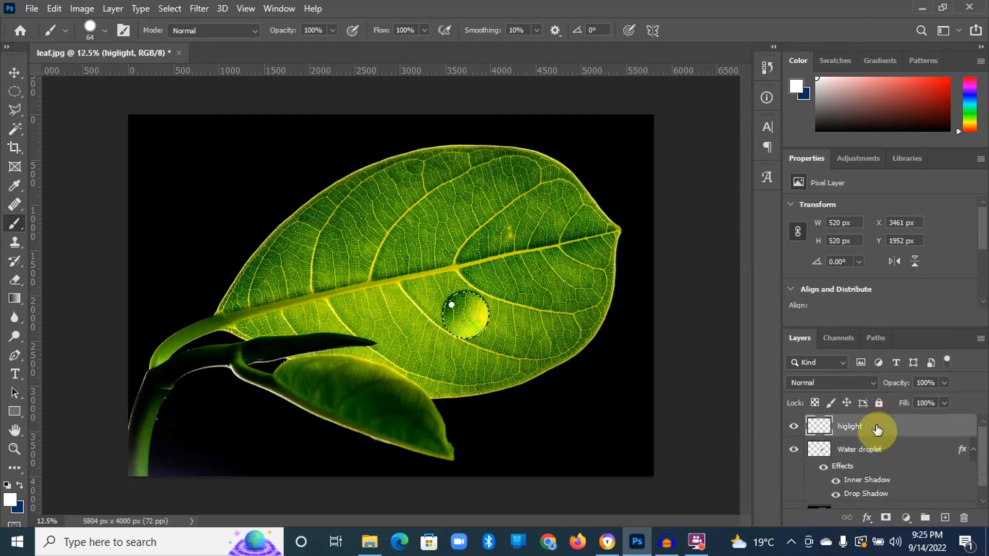
{"action": "left_click", "coordinate": [879, 456]}
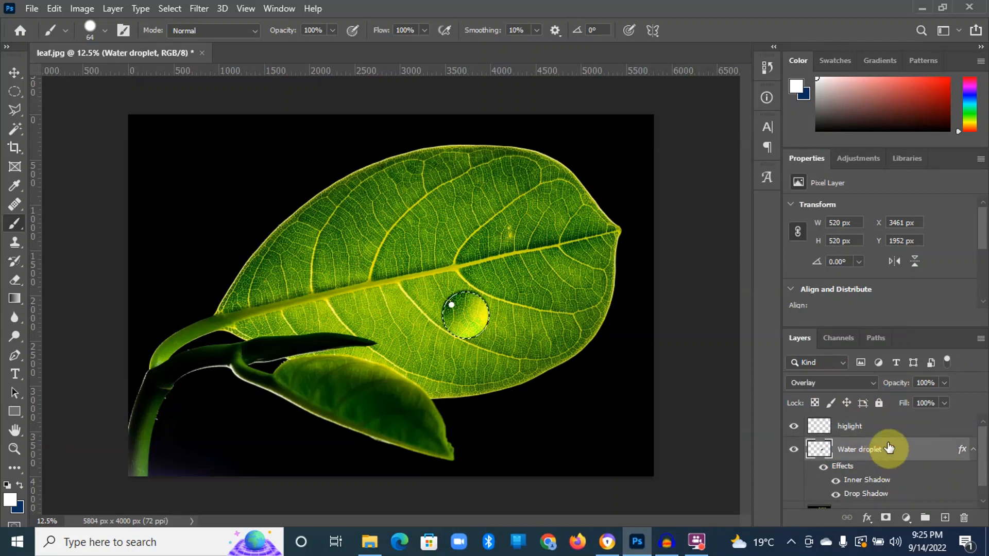
{"action": "left_click", "coordinate": [873, 430]}
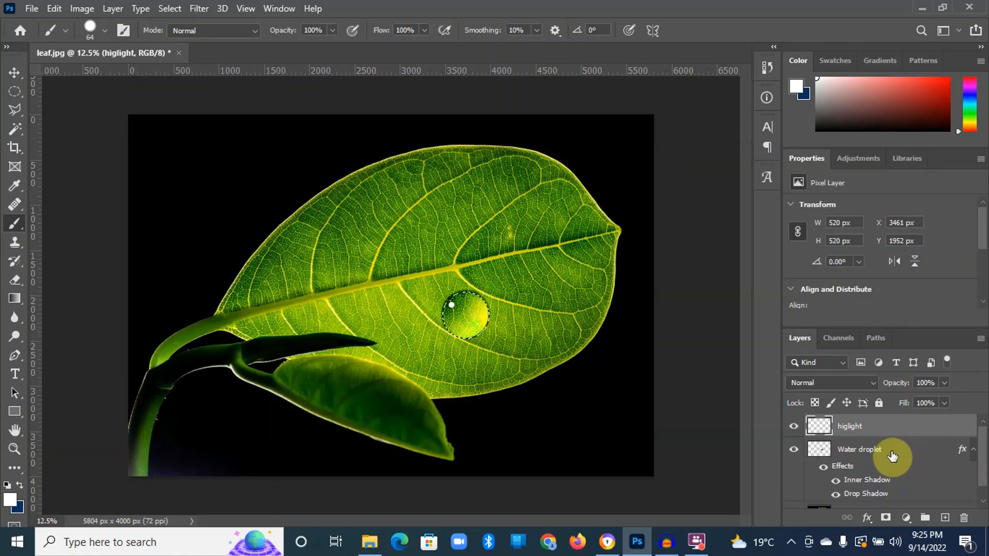
{"action": "left_click", "coordinate": [893, 455], "text": "shift"}
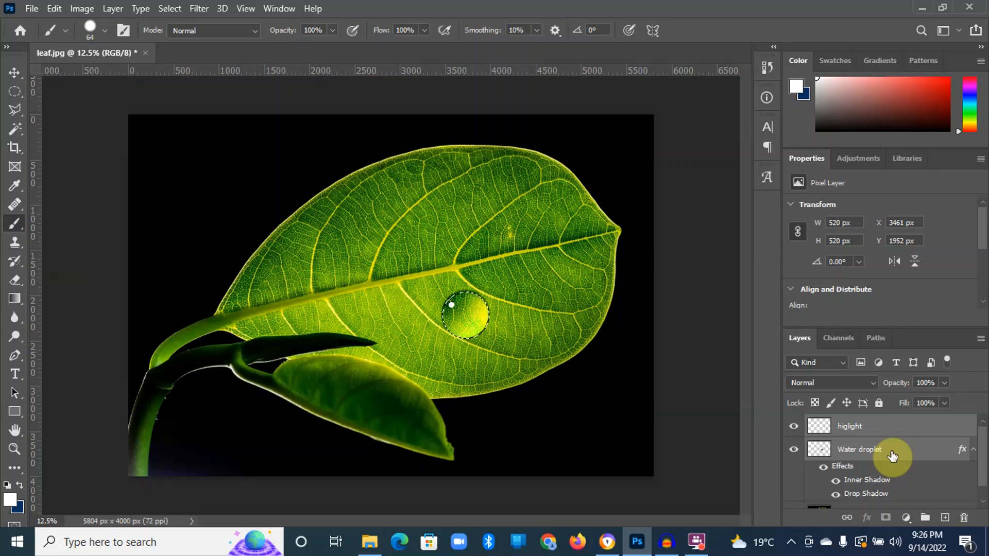
{"action": "key", "text": "ctrl+g"}
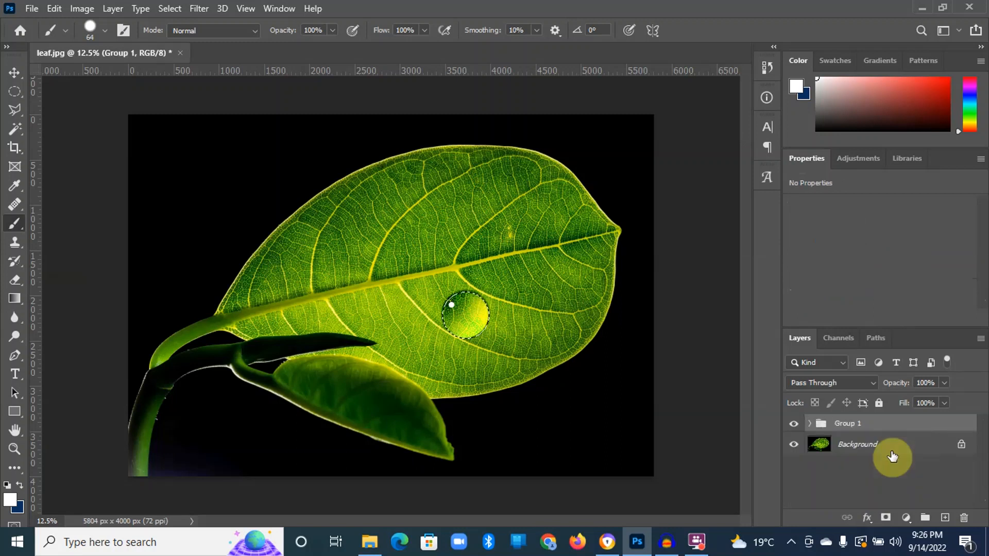
{"action": "left_click", "coordinate": [878, 427]}
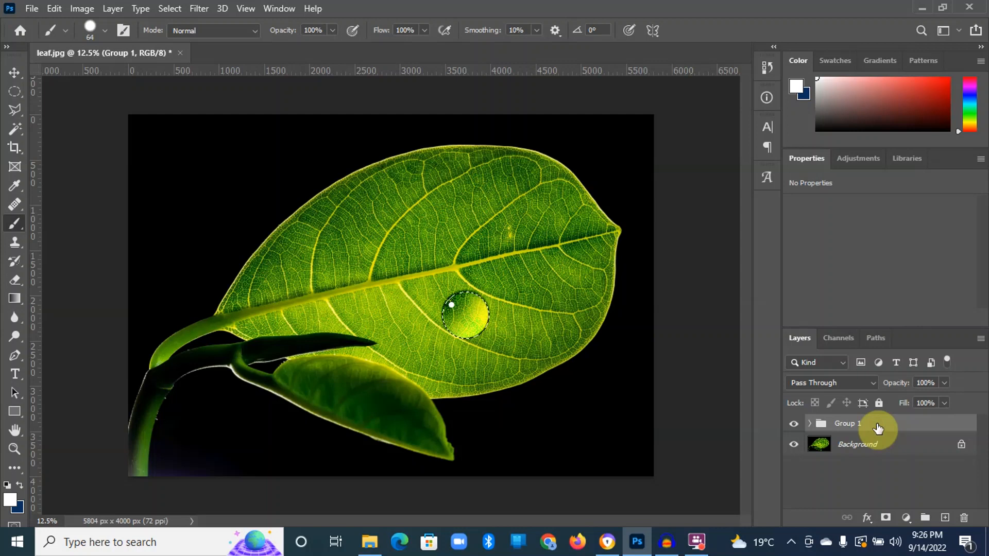
{"action": "key", "text": "ctrl+j"}
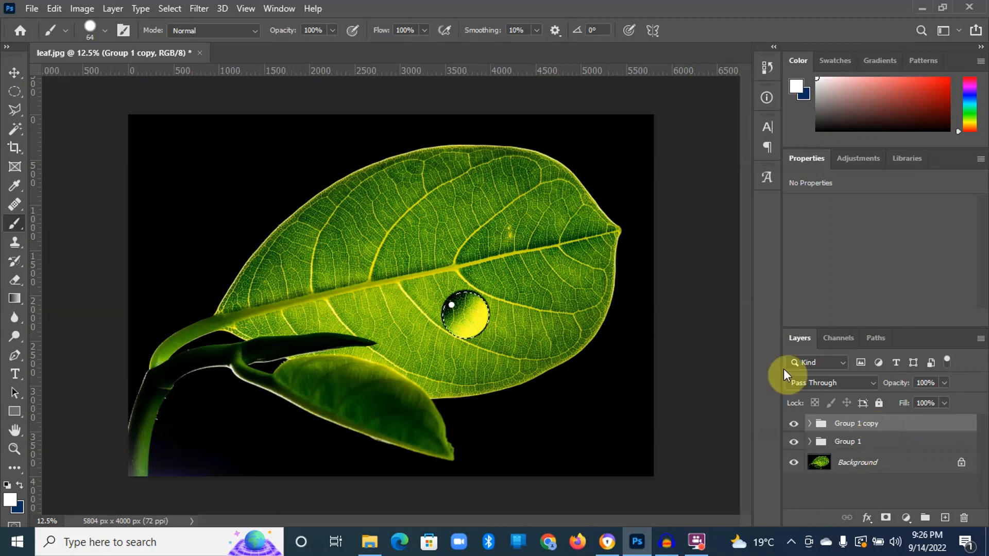
Try to nudge the duplicated droplet group to the right with the Move tool
{"action": "left_click", "coordinate": [14, 73]}
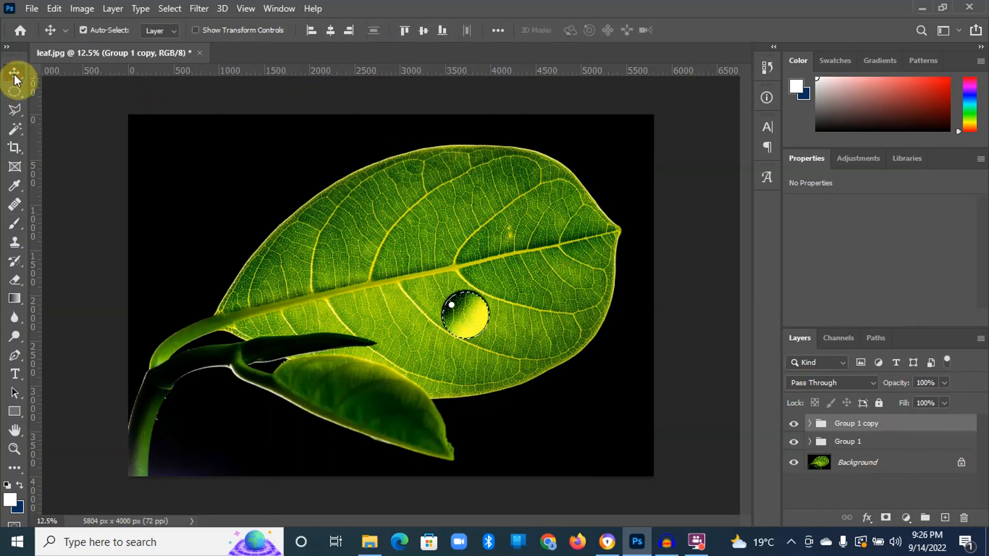
{"action": "key", "text": "Right"}
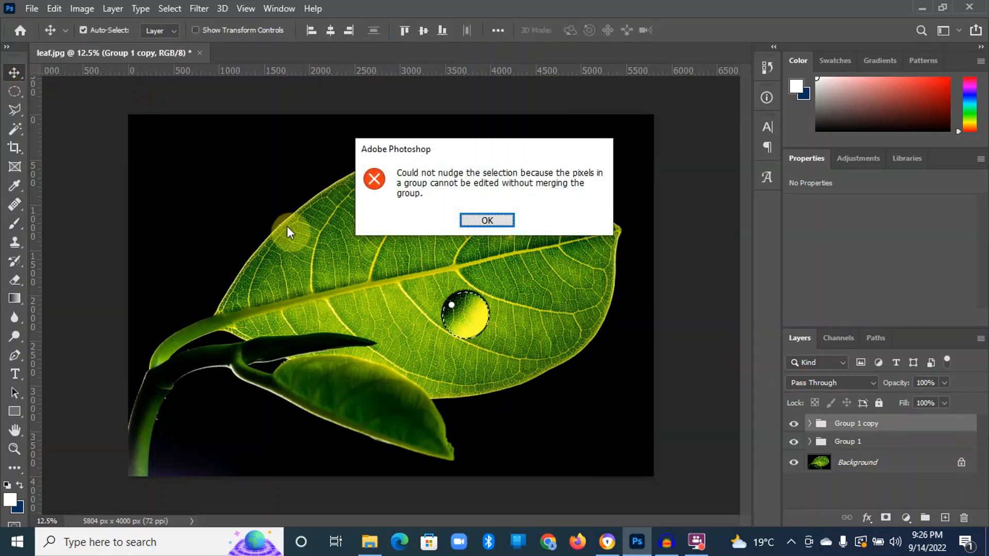
{"action": "left_click", "coordinate": [490, 220]}
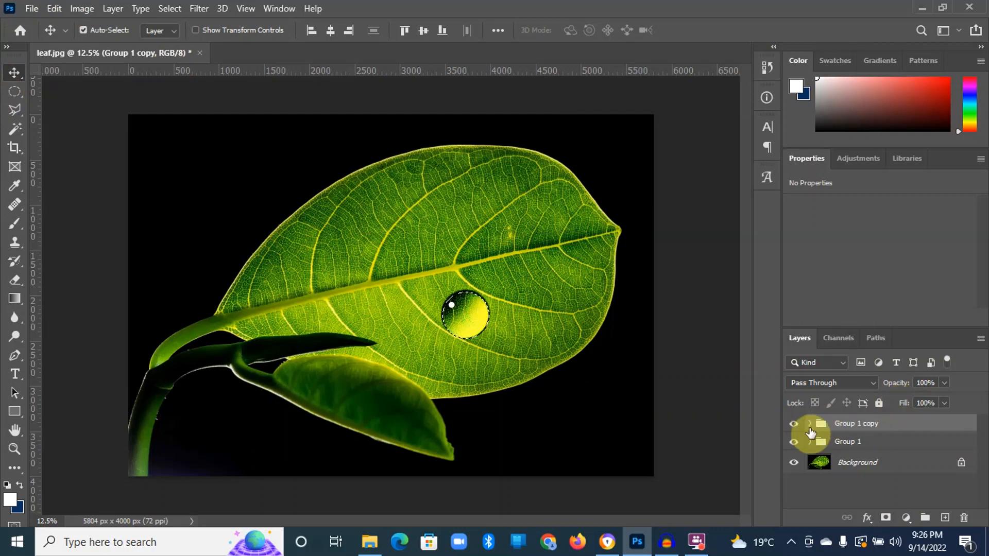
{"action": "key", "text": "Right"}
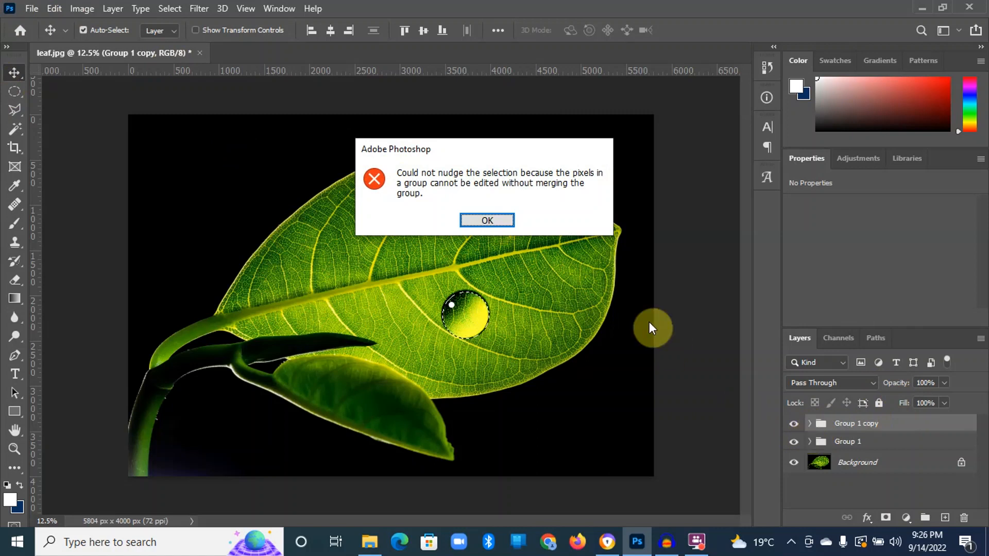
{"action": "left_click", "coordinate": [481, 219]}
{"action": "left_click", "coordinate": [439, 340]}
{"action": "left_click", "coordinate": [485, 221]}
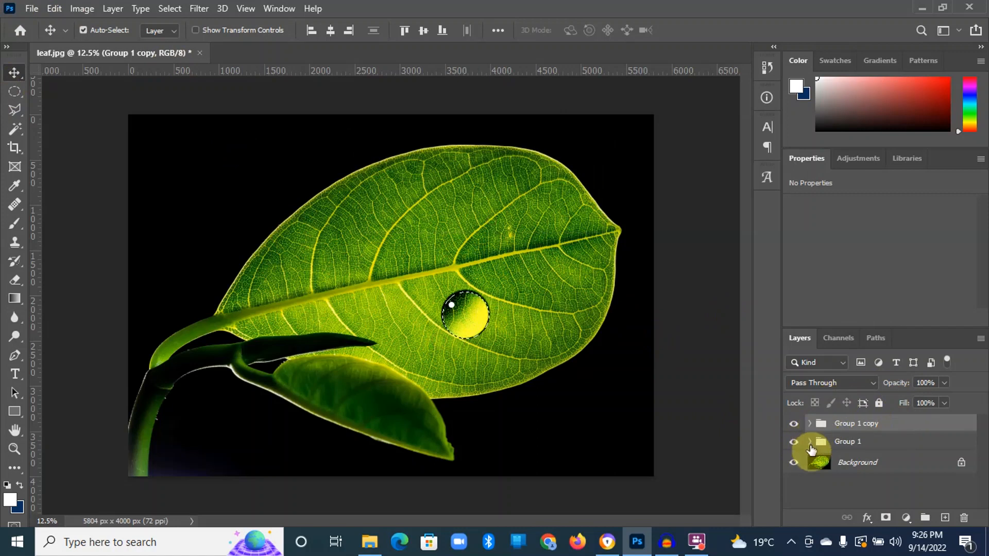
Undo the duplication and the grouping of the higlight and Water droplet layers
{"action": "left_click", "coordinate": [810, 441]}
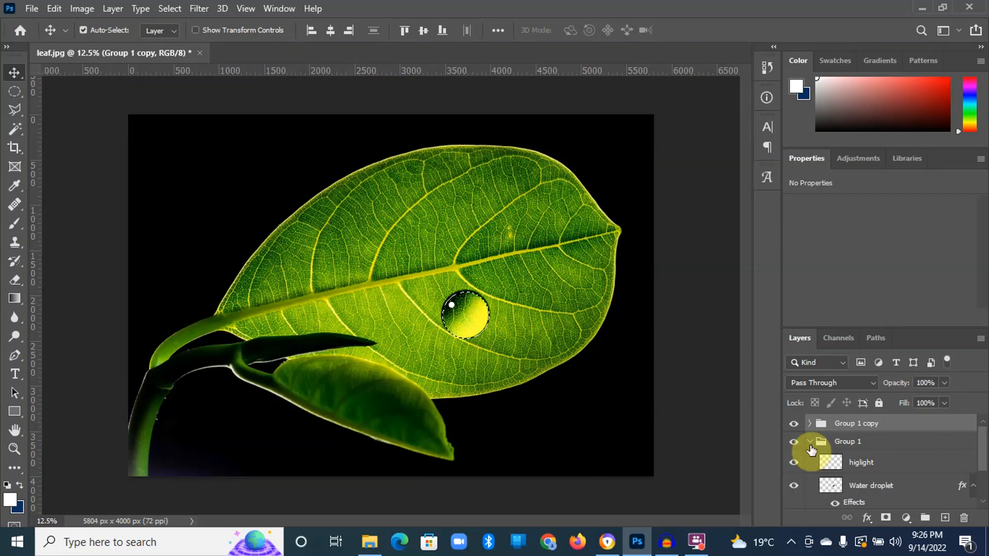
{"action": "key", "text": "ctrl+z"}
{"action": "key", "text": "ctrl+z"}
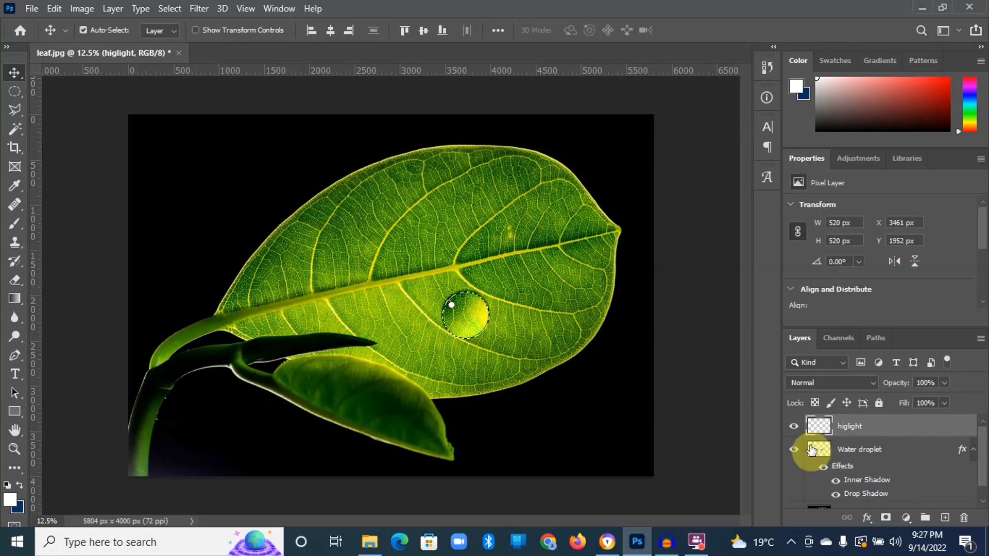
Duplicate the higlight and Water droplet layers together and move the copied droplet straight down until it sits just below the original
{"action": "left_click", "coordinate": [887, 452], "text": "ctrl"}
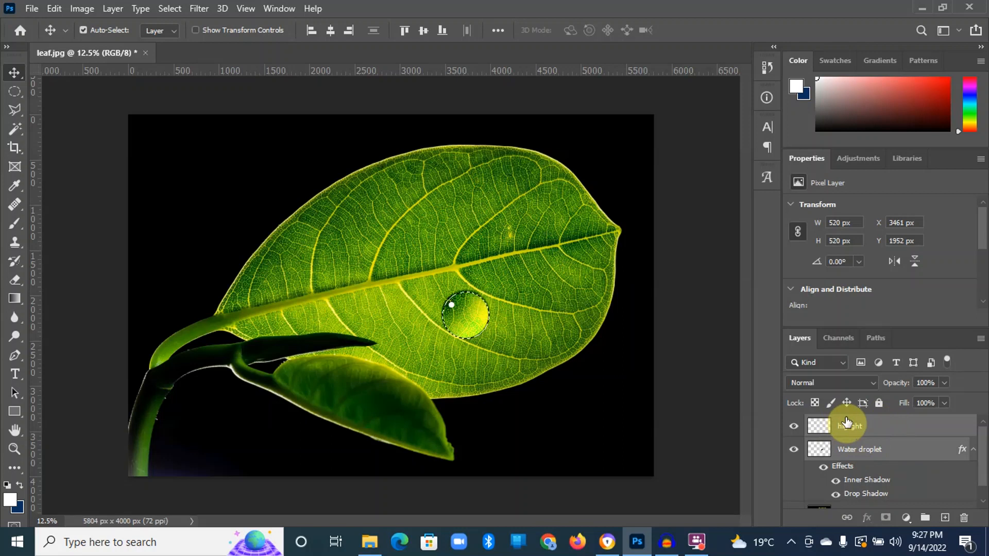
{"action": "key", "text": "ctrl+j"}
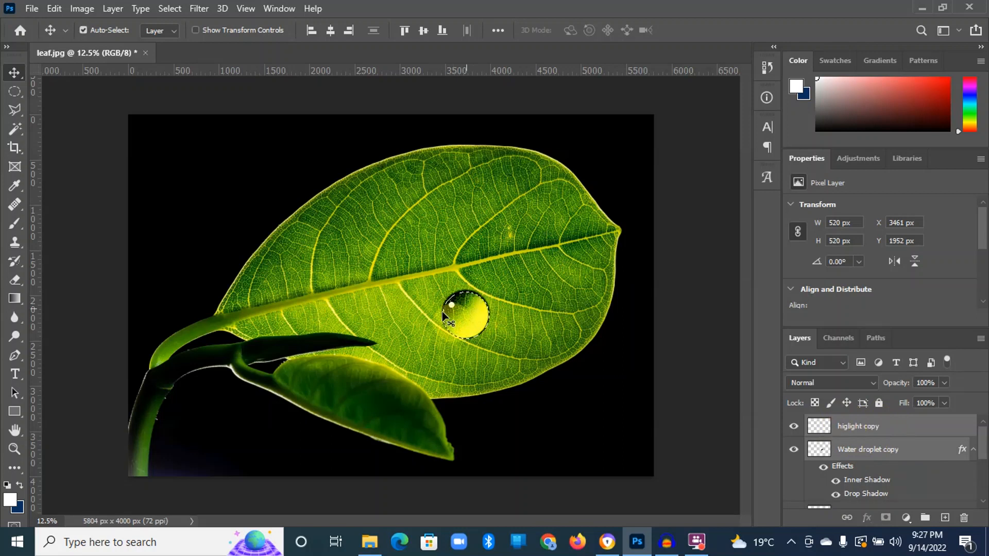
{"action": "left_click_drag", "start_coordinate": [440, 313], "coordinate": [440, 313]}
{"action": "key", "text": "Down"}
{"action": "key", "text": "Down"}
{"action": "key", "text": "Down"}
{"action": "key", "text": "Down"}
{"action": "key", "text": "Down"}
{"action": "key", "text": "Down"}
{"action": "key", "text": "Down"}
{"action": "key", "text": "Down"}
{"action": "key", "text": "Down"}
{"action": "key", "text": "Down"}
{"action": "key", "text": "Down"}
{"action": "key", "text": "Down"}
{"action": "key", "text": "Down"}
{"action": "key", "text": "Down"}
{"action": "key", "text": "Down"}
{"action": "key", "text": "Down"}
{"action": "key", "text": "Down"}
{"action": "key", "text": "Down"}
{"action": "key", "text": "Down"}
{"action": "key", "text": "Down"}
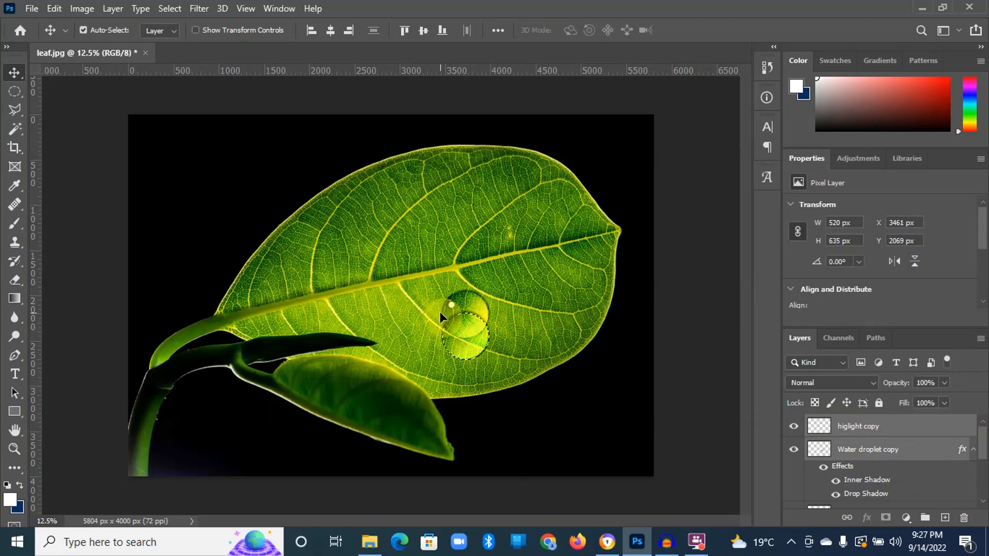
{"action": "key", "text": "Down"}
{"action": "key", "text": "Down"}
{"action": "key", "text": "Down"}
{"action": "key", "text": "Down"}
{"action": "key", "text": "Down"}
{"action": "key", "text": "Down"}
{"action": "key", "text": "Down"}
{"action": "key", "text": "Down"}
{"action": "key", "text": "Down"}
{"action": "key", "text": "Down"}
{"action": "key", "text": "Down"}
{"action": "key", "text": "Down"}
{"action": "key", "text": "Down"}
{"action": "key", "text": "Down"}
{"action": "key", "text": "Down"}
{"action": "key", "text": "Down"}
{"action": "key", "text": "Down"}
{"action": "key", "text": "Down"}
{"action": "key", "text": "Down"}
{"action": "key", "text": "Down"}
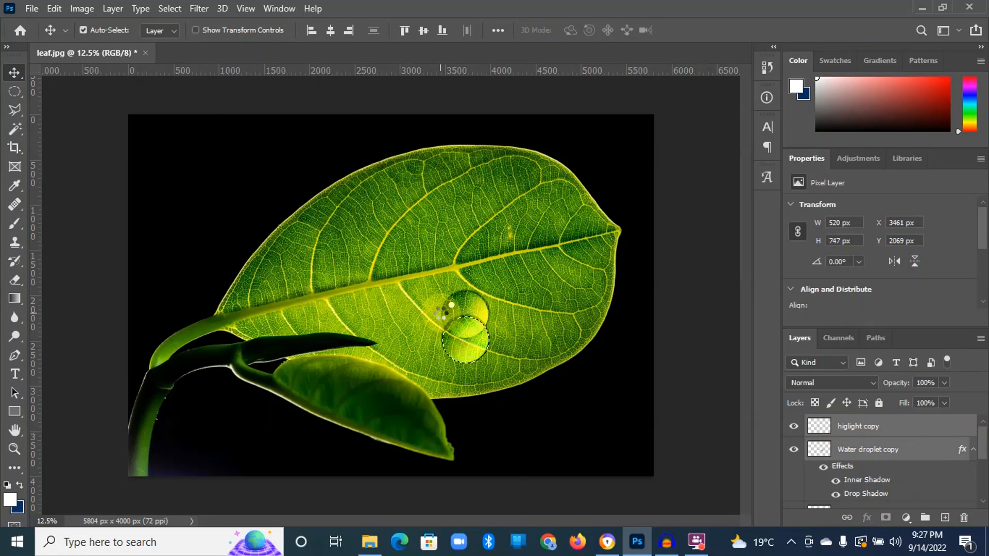
{"action": "key", "text": "Down"}
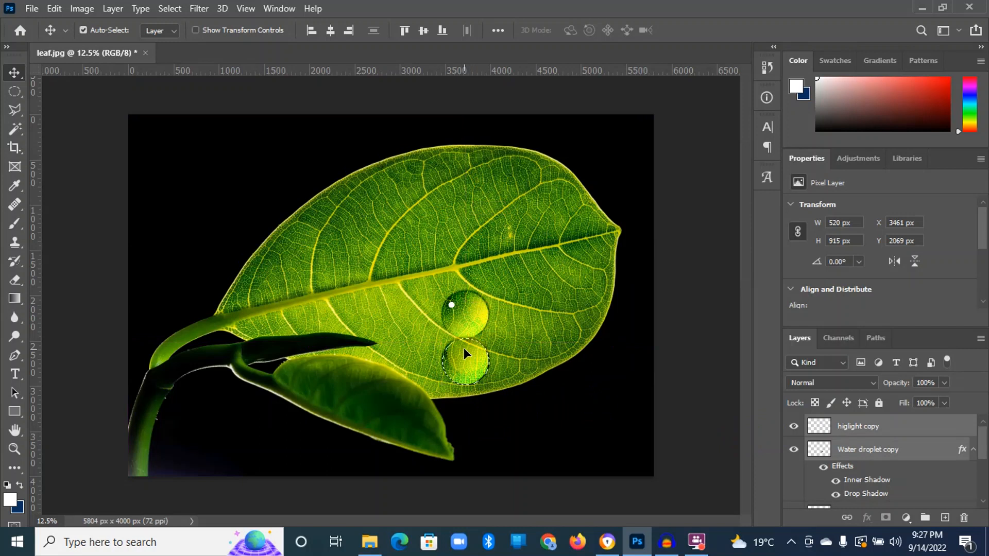
Duplicate the copied droplet layers again and move the second copy up and to the right of the original droplet, near the midrib
{"action": "key", "text": "ctrl+j"}
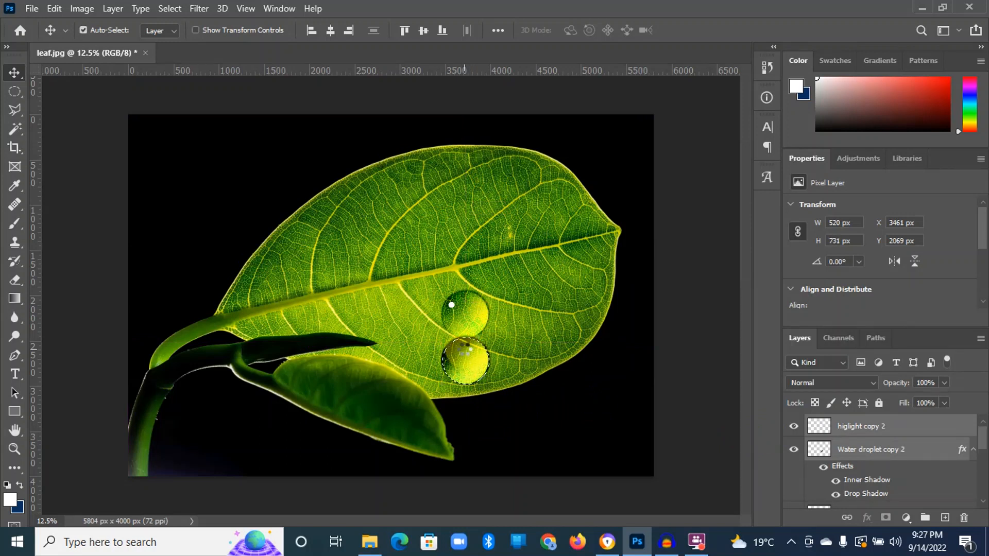
{"action": "key", "text": "Up"}
{"action": "key", "text": "Up"}
{"action": "key", "text": "Up"}
{"action": "key", "text": "Up"}
{"action": "key", "text": "Up"}
{"action": "key", "text": "Up"}
{"action": "key", "text": "Up"}
{"action": "key", "text": "Up"}
{"action": "key", "text": "Up"}
{"action": "key", "text": "Up"}
{"action": "key", "text": "Up"}
{"action": "key", "text": "Up"}
{"action": "key", "text": "Up"}
{"action": "key", "text": "Up"}
{"action": "key", "text": "Up"}
{"action": "key", "text": "Up"}
{"action": "key", "text": "Up"}
{"action": "key", "text": "Up"}
{"action": "key", "text": "Up"}
{"action": "key", "text": "Up"}
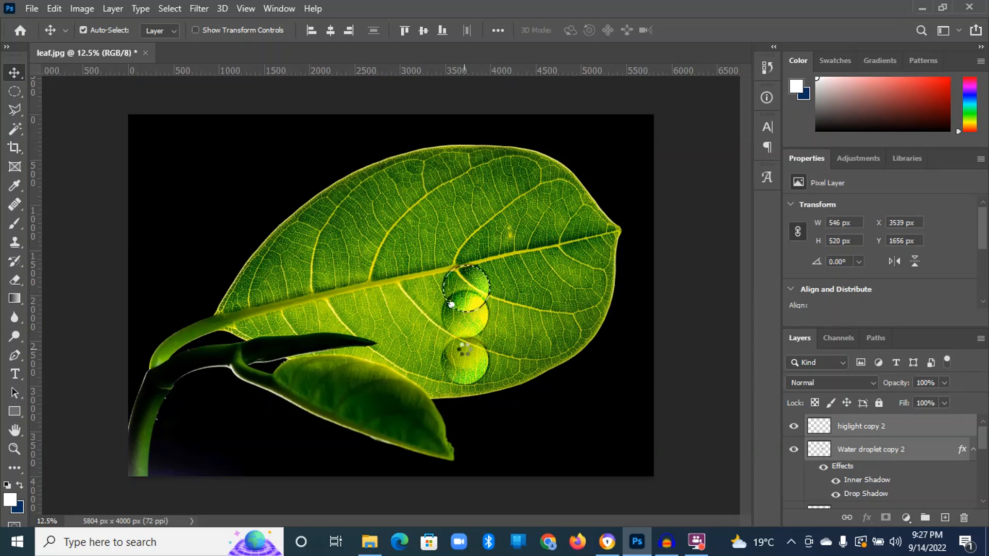
{"action": "key", "text": "Right"}
{"action": "key", "text": "Right"}
{"action": "key", "text": "Right"}
{"action": "key", "text": "Right"}
{"action": "key", "text": "Right"}
{"action": "key", "text": "Right"}
{"action": "key", "text": "Right"}
{"action": "key", "text": "Right"}
{"action": "key", "text": "Right"}
{"action": "key", "text": "Right"}
{"action": "key", "text": "Right"}
{"action": "key", "text": "Right"}
{"action": "key", "text": "Right"}
{"action": "key", "text": "Right"}
{"action": "key", "text": "Right"}
{"action": "key", "text": "Right"}
{"action": "key", "text": "Right"}
{"action": "key", "text": "Right"}
{"action": "key", "text": "Right"}
{"action": "key", "text": "Right"}
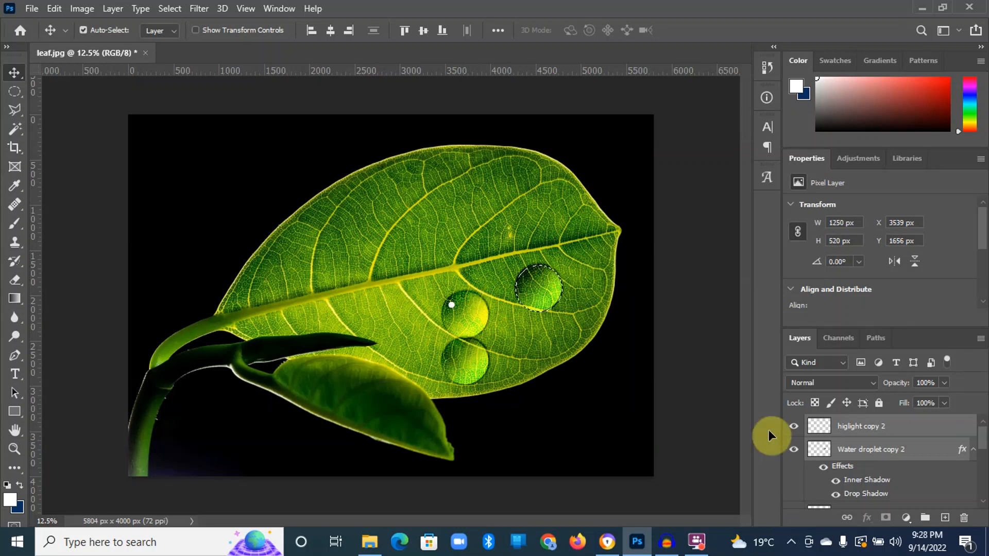
Group higlight copy 2 with Water droplet copy 2, and group higlight copy with Water droplet copy separately
{"action": "left_click", "coordinate": [897, 437]}
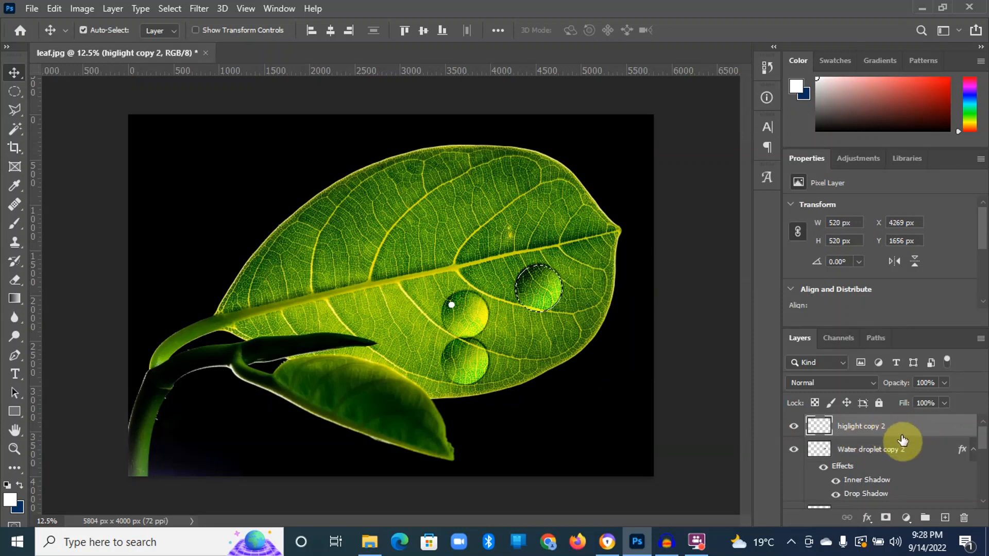
{"action": "left_click", "coordinate": [906, 450]}
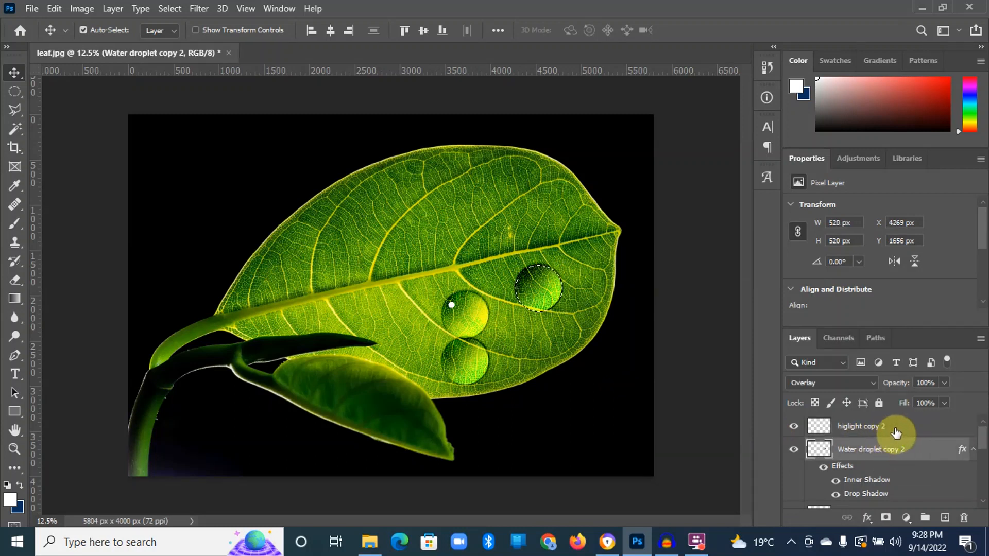
{"action": "left_click", "coordinate": [897, 433], "text": "ctrl"}
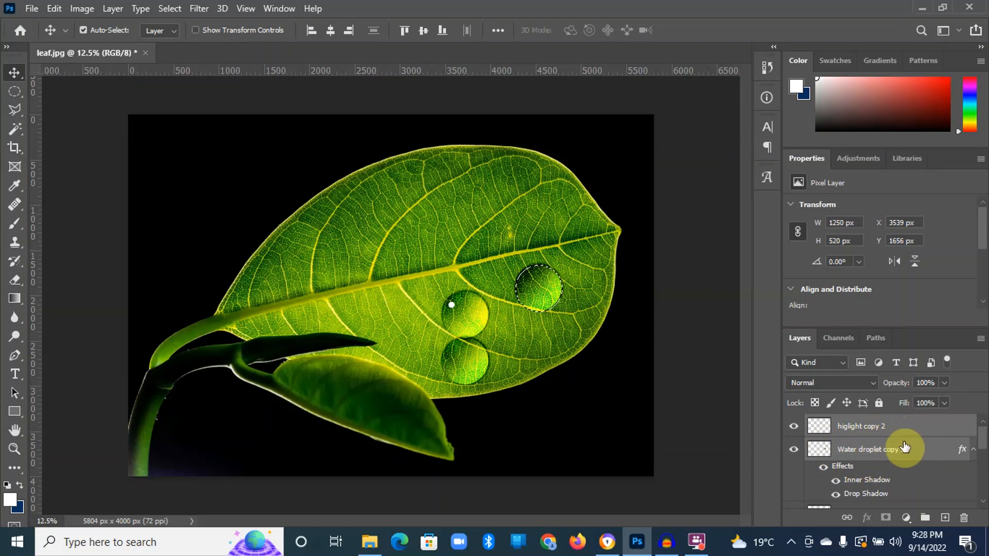
{"action": "key", "text": "ctrl+g"}
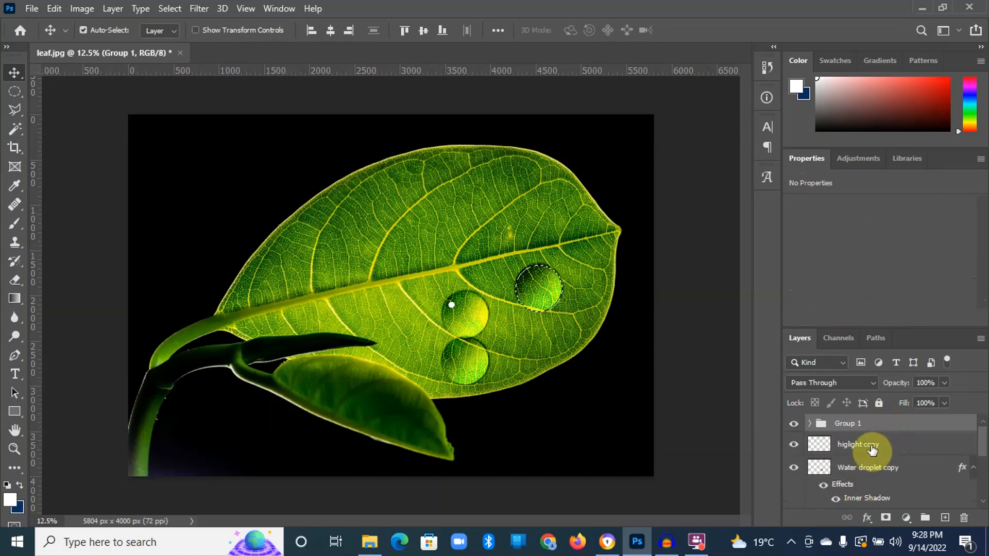
{"action": "left_click", "coordinate": [872, 448]}
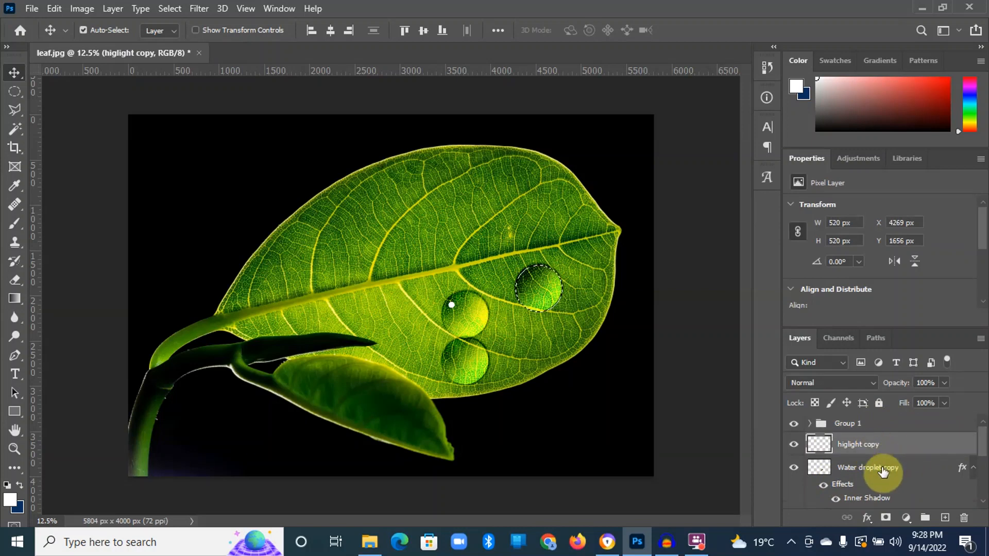
{"action": "left_click", "coordinate": [882, 470], "text": "ctrl"}
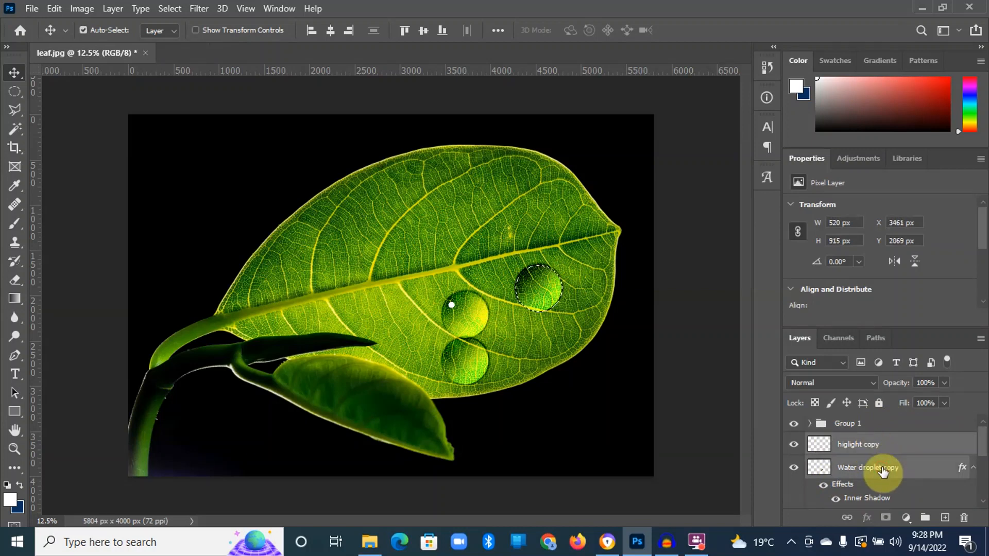
{"action": "key", "text": "ctrl+g"}
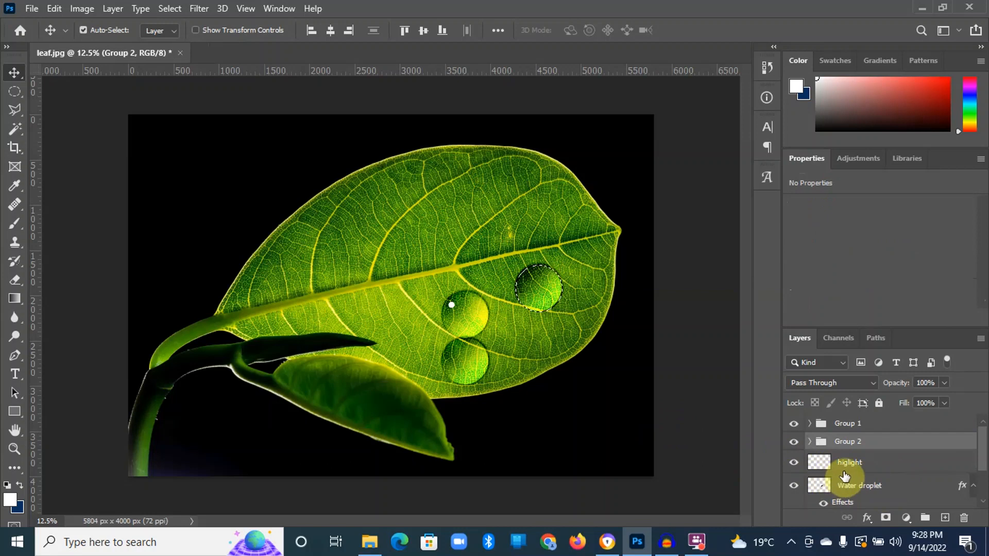
Scale the Group 1 droplet down proportionally to about 47% near its place on the leaf's right half
{"action": "left_click", "coordinate": [892, 426]}
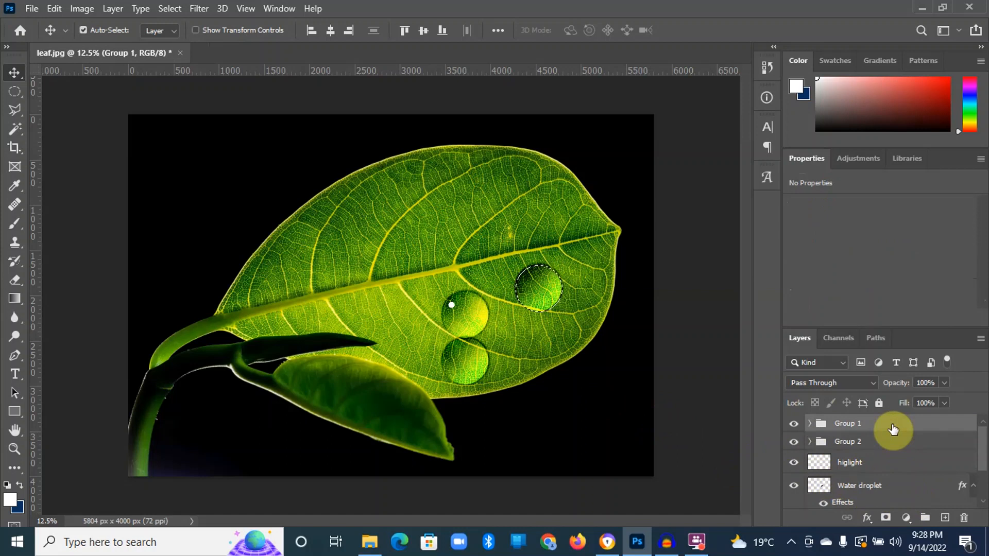
{"action": "key", "text": "ctrl+t"}
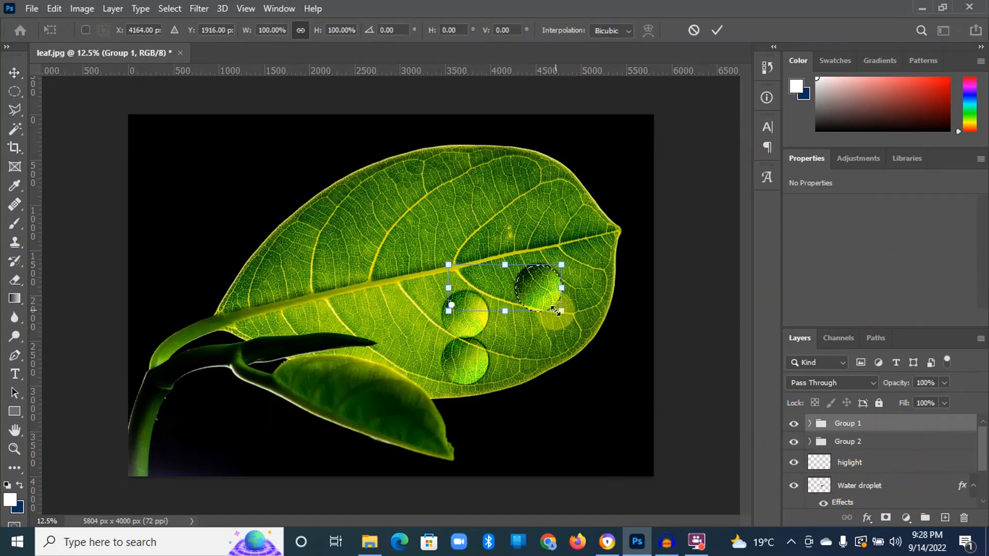
{"action": "left_click_drag", "start_coordinate": [561, 310], "coordinate": [540, 277]}
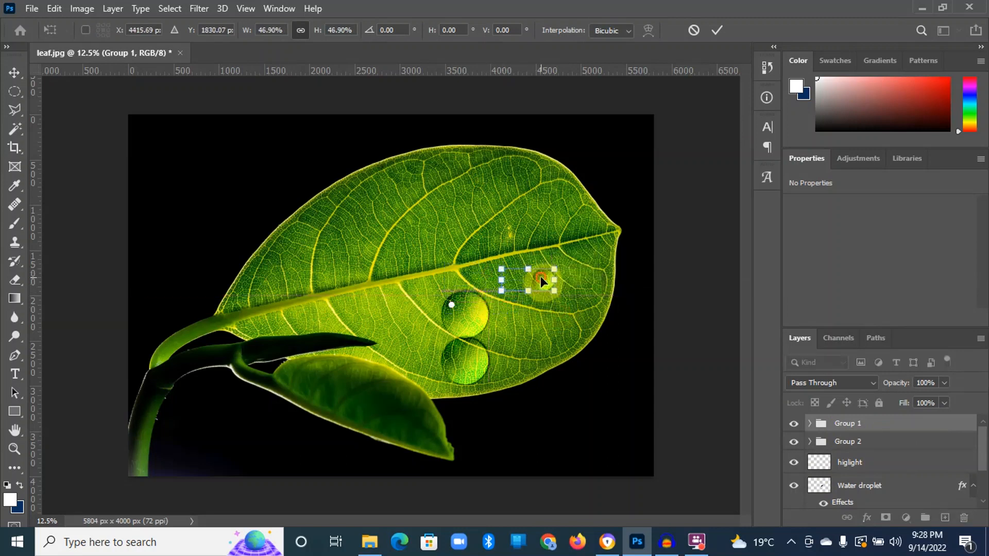
Scale the Group 2 droplet down proportionally to about 56% and place it to the lower left of the large droplet
{"action": "left_click", "coordinate": [877, 443]}
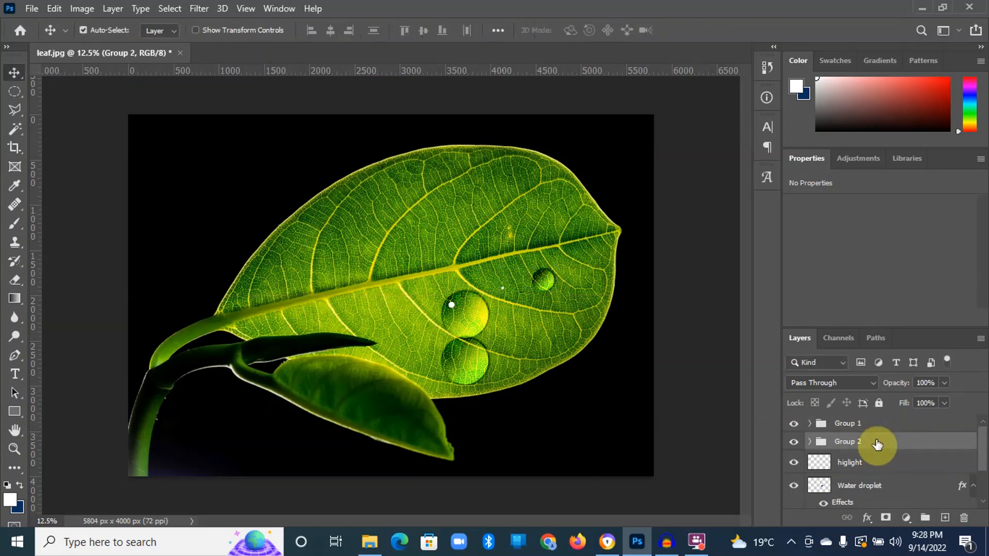
{"action": "key", "text": "ctrl+t"}
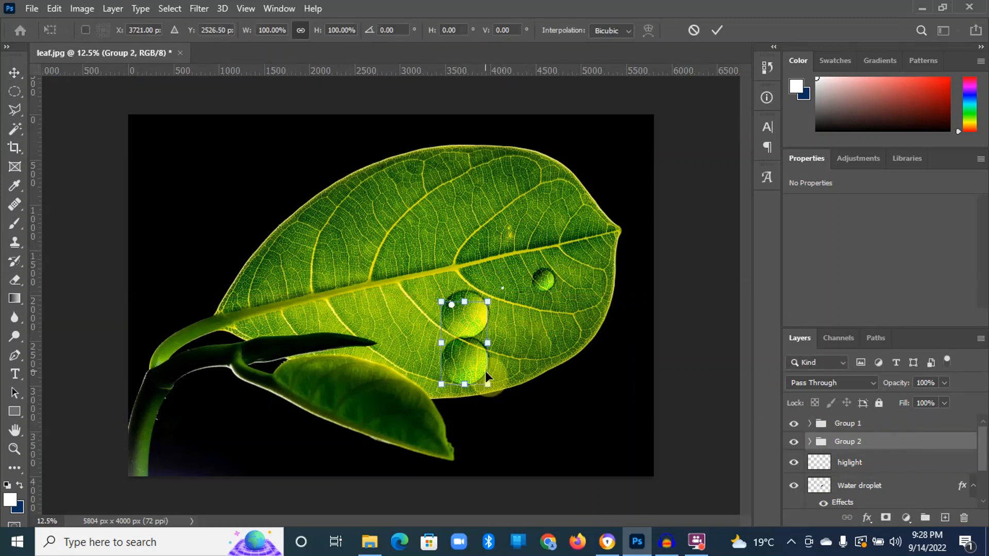
{"action": "left_click_drag", "start_coordinate": [487, 384], "coordinate": [410, 350]}
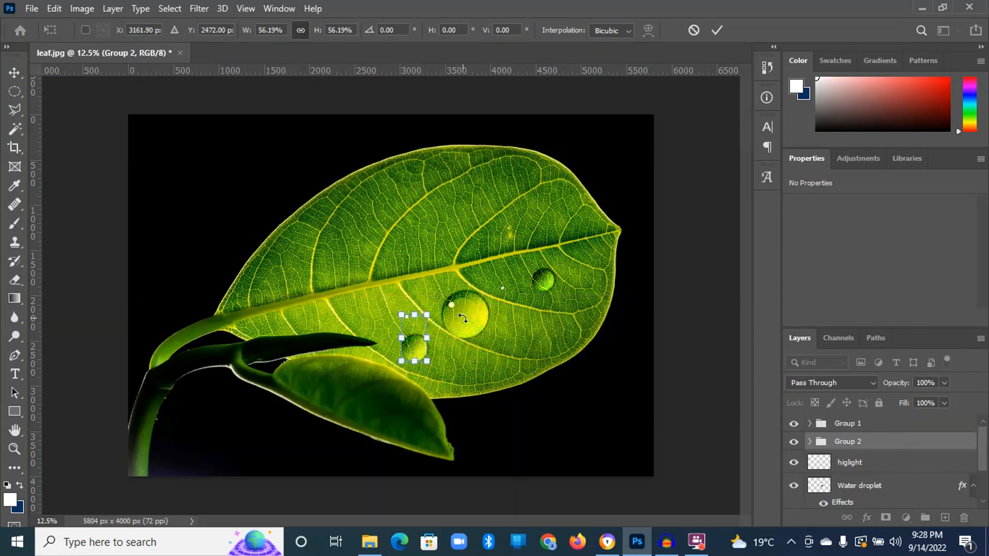
Group the original higlight and Water droplet layers and shift the large droplet to about X 3349 px, Y 1918 px
{"action": "left_click", "coordinate": [879, 468]}
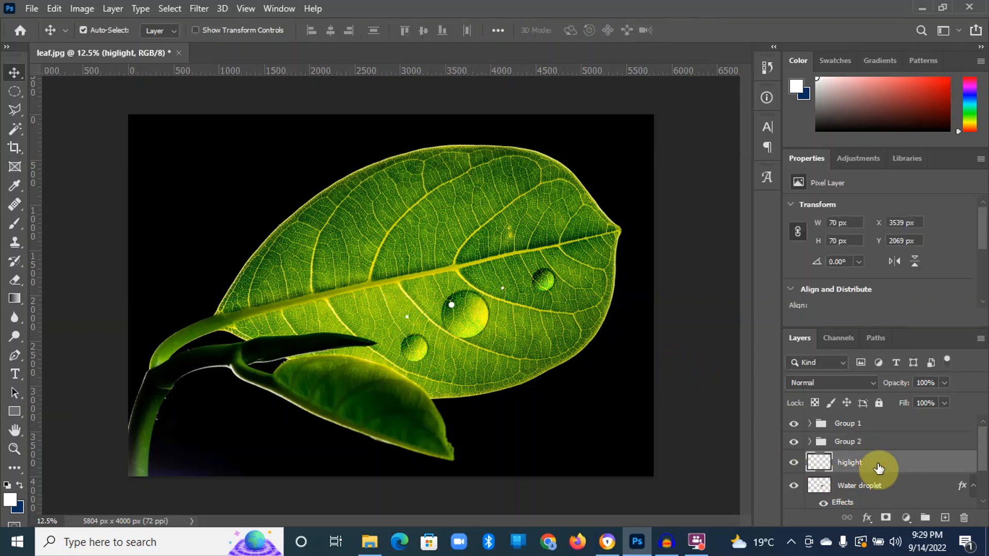
{"action": "left_click", "coordinate": [855, 490], "text": "ctrl"}
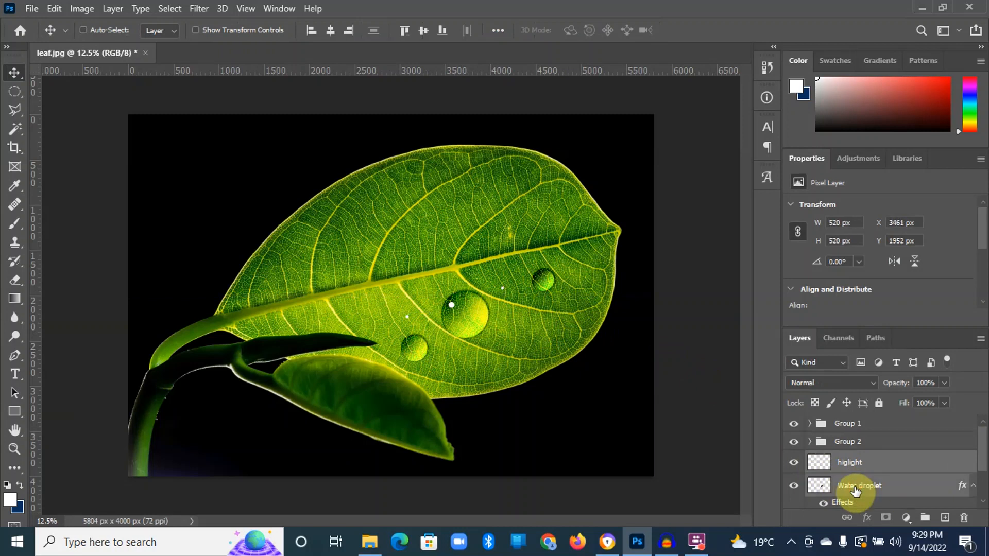
{"action": "key", "text": "ctrl+g"}
{"action": "left_click_drag", "start_coordinate": [466, 323], "coordinate": [458, 302]}
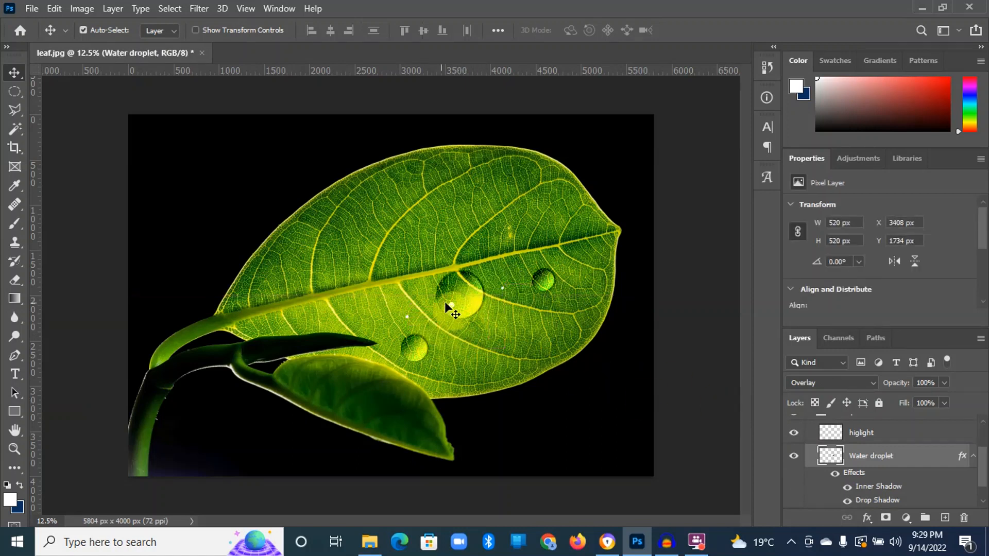
{"action": "mouse_move", "coordinate": [457, 294]}
{"action": "left_mouse_down"}
{"action": "mouse_move", "coordinate": [468, 293]}
{"action": "mouse_move", "coordinate": [457, 312]}
{"action": "left_mouse_up"}
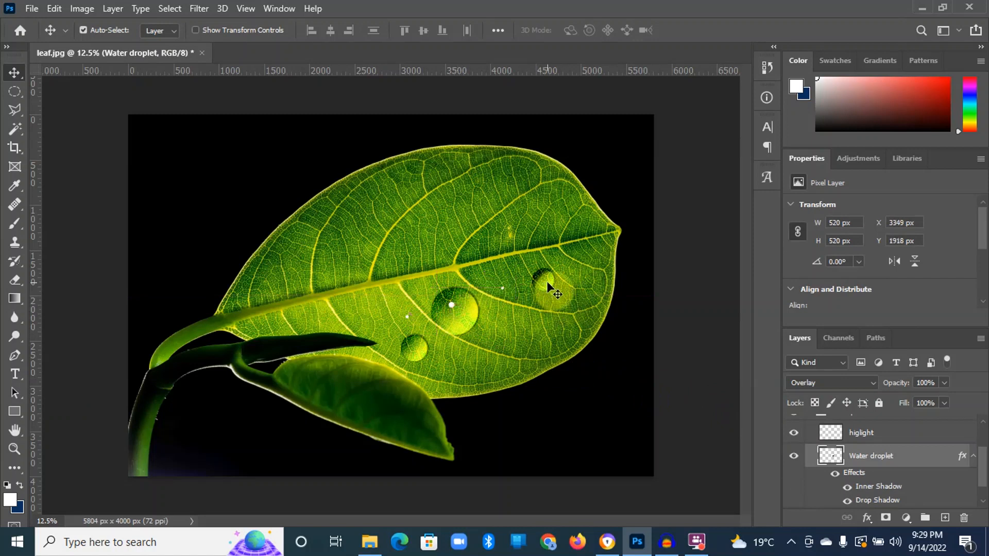
Move the small right-hand droplet left to about X 4045 px, Y 1825 px, so it covers its white highlight dot
{"action": "left_click_drag", "start_coordinate": [983, 472], "coordinate": [978, 447]}
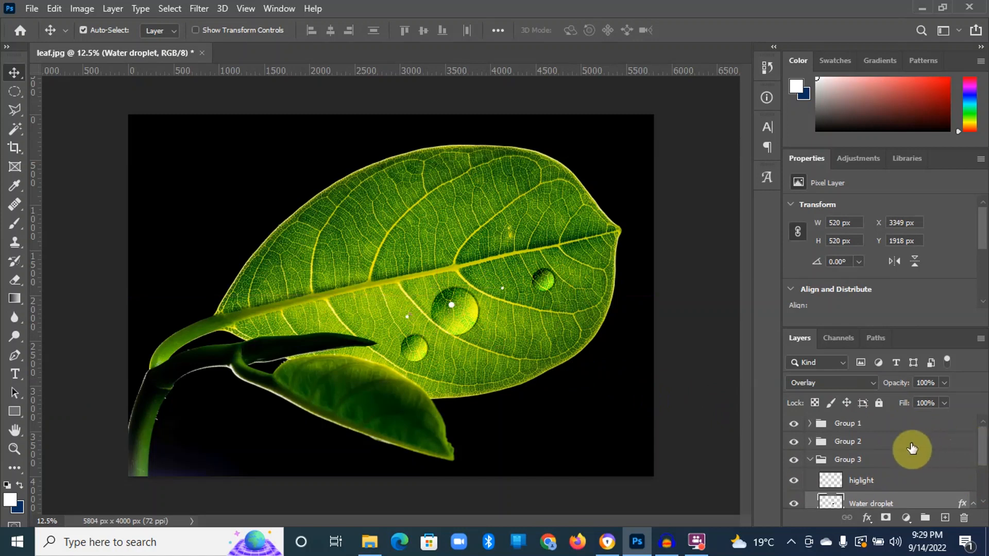
{"action": "left_click", "coordinate": [853, 424]}
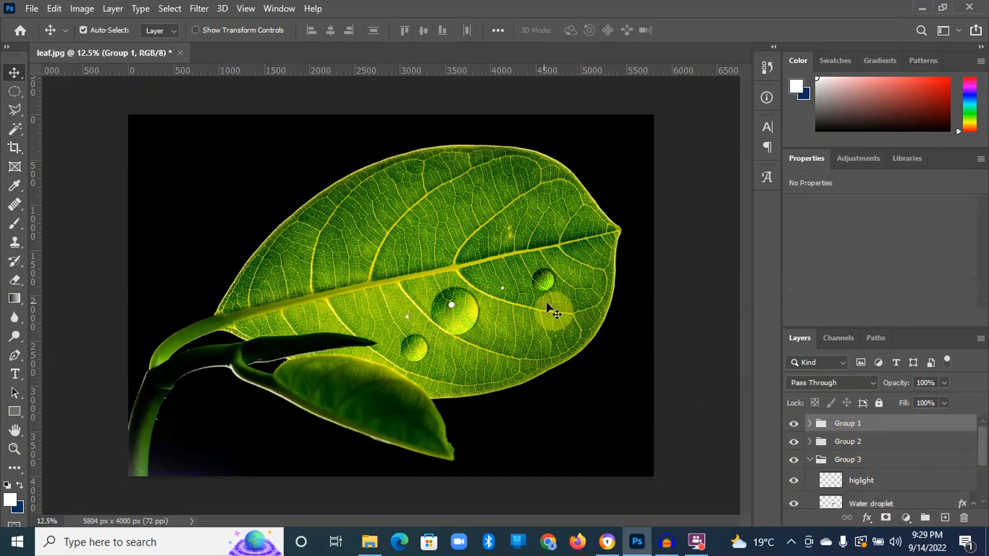
{"action": "left_click_drag", "start_coordinate": [537, 283], "coordinate": [502, 296]}
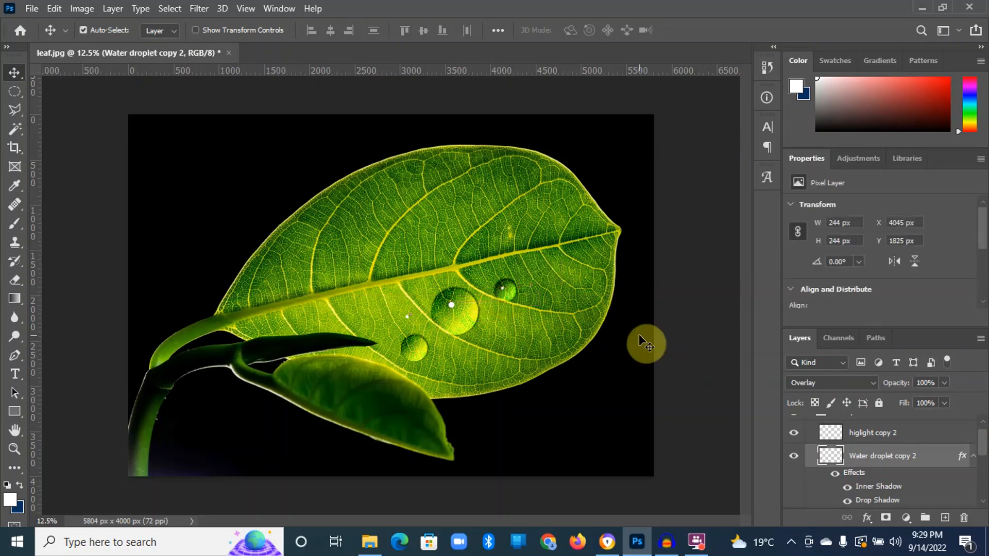
Move the small lower-left droplet up to about X 3009 px, Y 2162 px, so it covers its white highlight dot
{"action": "left_click", "coordinate": [413, 347]}
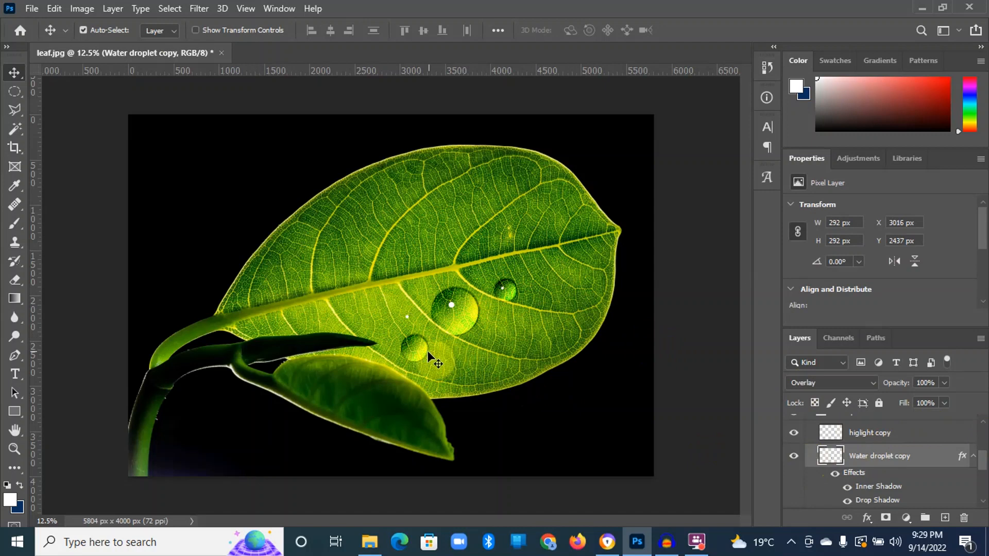
{"action": "left_click_drag", "start_coordinate": [419, 351], "coordinate": [418, 326]}
{"action": "key", "text": "Up"}
{"action": "key", "text": "Up"}
{"action": "key", "text": "Up"}
{"action": "key", "text": "Up"}
{"action": "key", "text": "Up"}
{"action": "key", "text": "Left"}
{"action": "key", "text": "Left"}
{"action": "key", "text": "Left"}
{"action": "key", "text": "Left"}
{"action": "key", "text": "Left"}
{"action": "key", "text": "Left"}
{"action": "key", "text": "Down"}
{"action": "key", "text": "Down"}
{"action": "key", "text": "Down"}
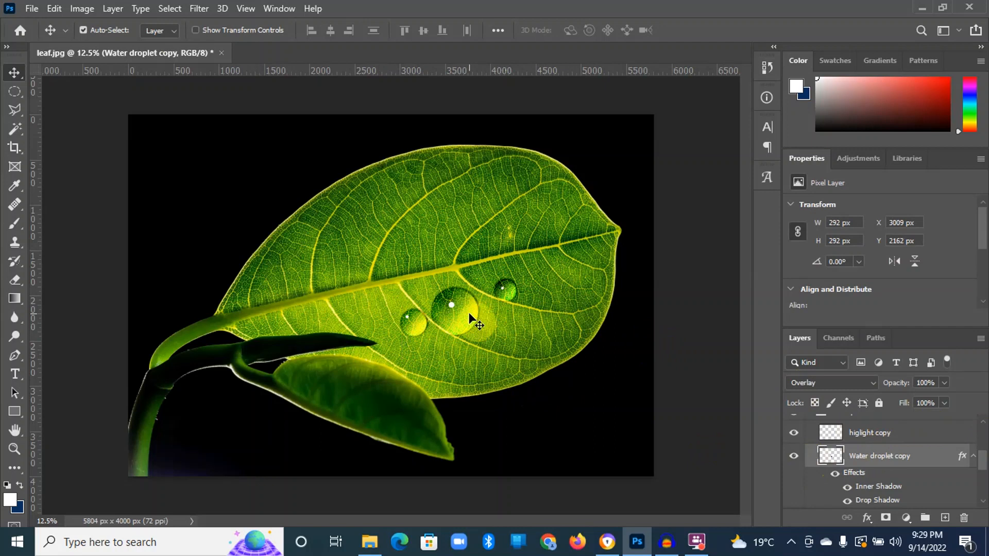
Shift the large droplet to about X 3437 px, Y 1958 px and scale it together with its highlight down to about 352 px wide
{"action": "left_click", "coordinate": [462, 317]}
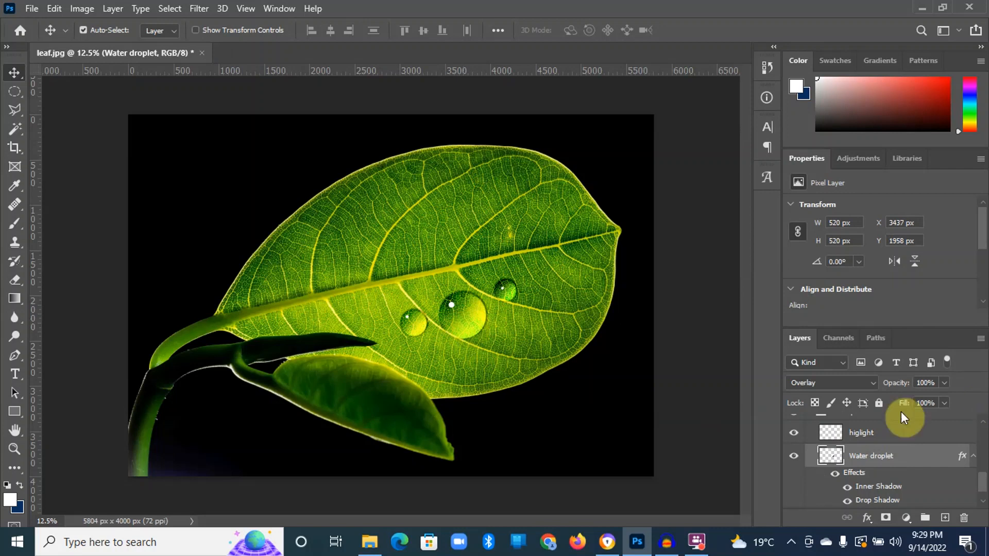
{"action": "left_click", "coordinate": [865, 434], "text": "ctrl"}
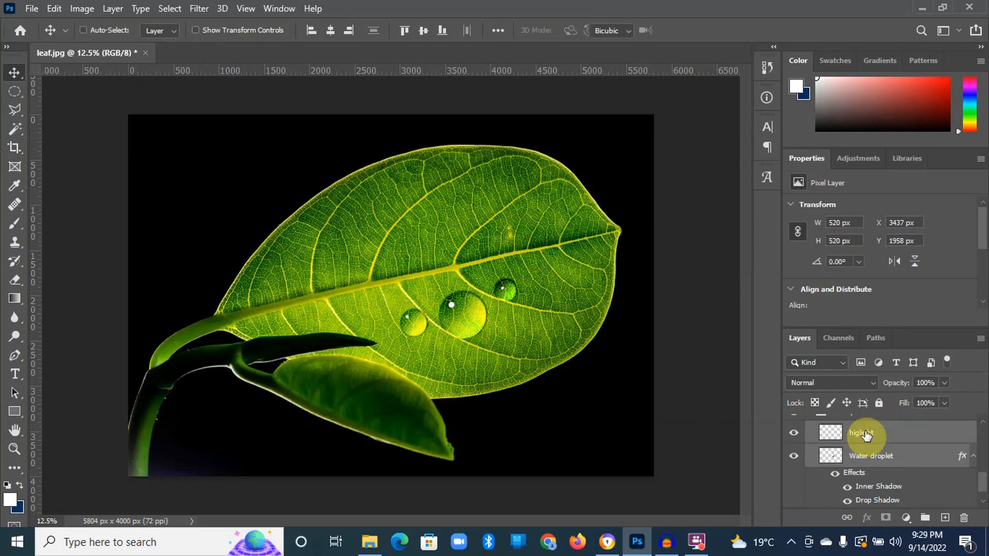
{"action": "key", "text": "ctrl+t"}
{"action": "left_click_drag", "start_coordinate": [485, 338], "coordinate": [470, 323]}
{"action": "key", "text": "Return"}
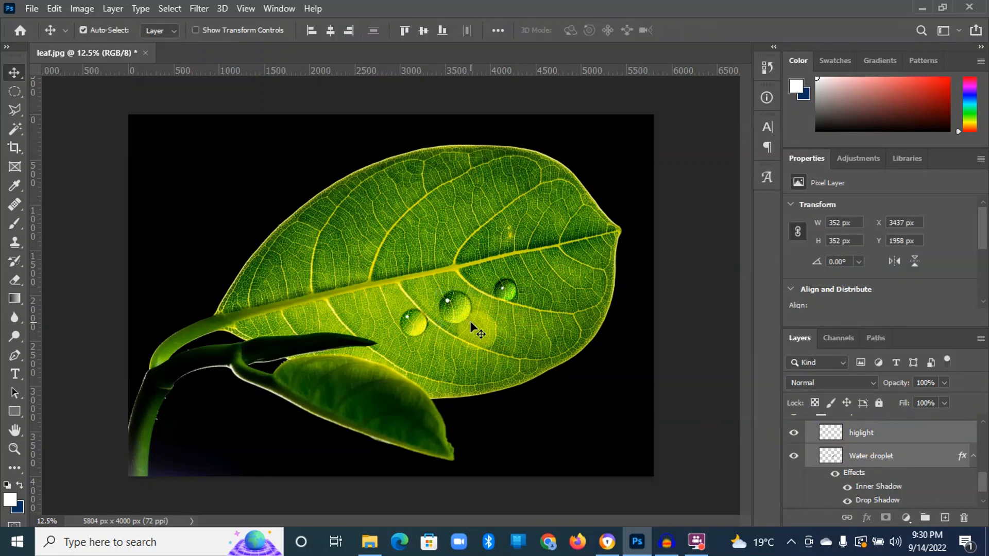
Nudge the scaled middle droplet and its highlight straight down to about Y 2206 px
{"action": "key", "text": "Down"}
{"action": "key", "text": "Down"}
{"action": "key", "text": "Down"}
{"action": "key", "text": "Down"}
{"action": "key", "text": "Down"}
{"action": "key", "text": "Down"}
{"action": "key", "text": "Down"}
{"action": "key", "text": "Down"}
{"action": "key", "text": "Down"}
{"action": "key", "text": "Down"}
{"action": "key", "text": "Down"}
{"action": "key", "text": "Down"}
{"action": "key", "text": "Down"}
{"action": "key", "text": "Down"}
{"action": "key", "text": "Down"}
{"action": "key", "text": "Down"}
{"action": "key", "text": "Down"}
{"action": "key", "text": "Down"}
{"action": "key", "text": "Down"}
{"action": "key", "text": "Down"}
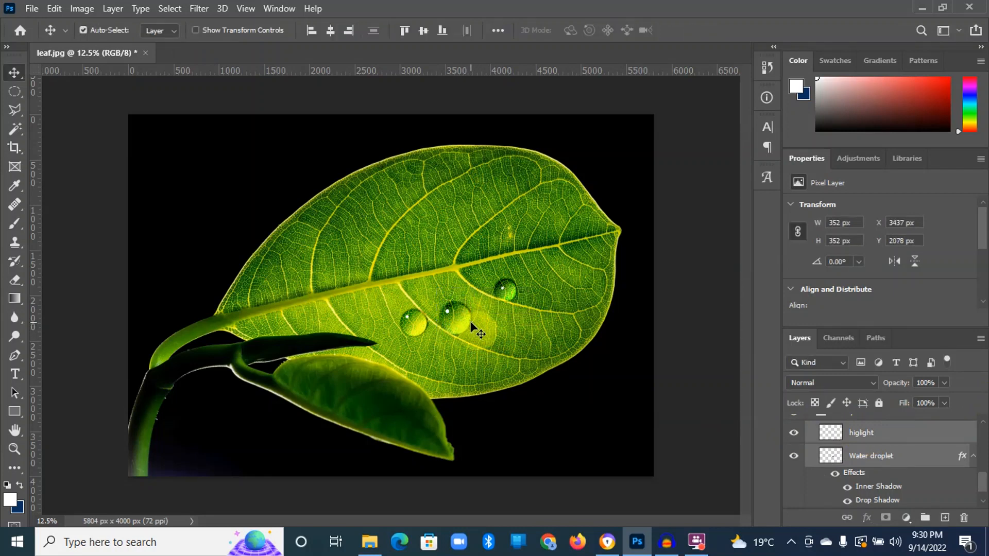
{"action": "key", "text": "Down"}
{"action": "key", "text": "Down"}
{"action": "key", "text": "Down"}
{"action": "key", "text": "Down"}
{"action": "key", "text": "Down"}
{"action": "key", "text": "Down"}
{"action": "key", "text": "Down"}
{"action": "key", "text": "Down"}
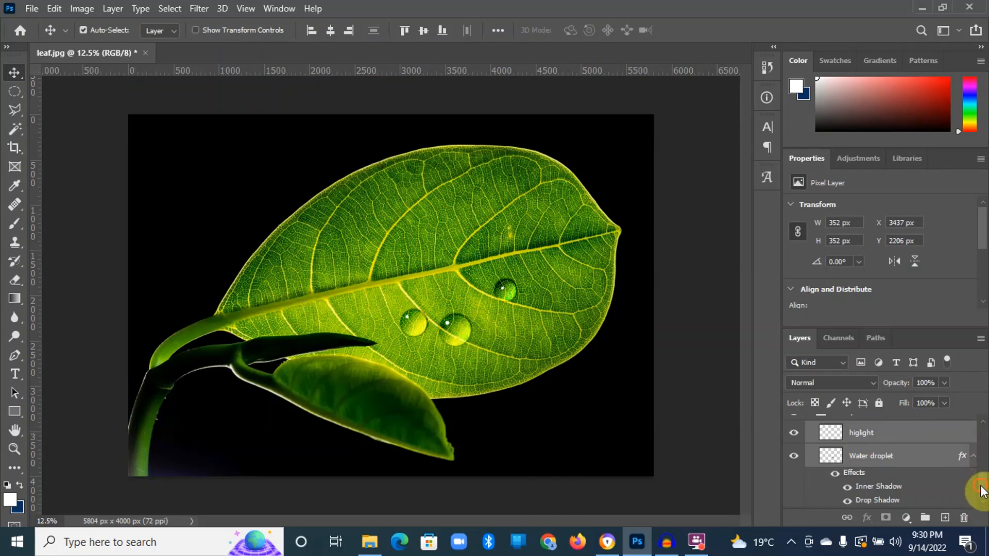
Duplicate the whole Group 3 that holds the middle droplet and its highlight
{"action": "key", "text": "ctrl+j"}
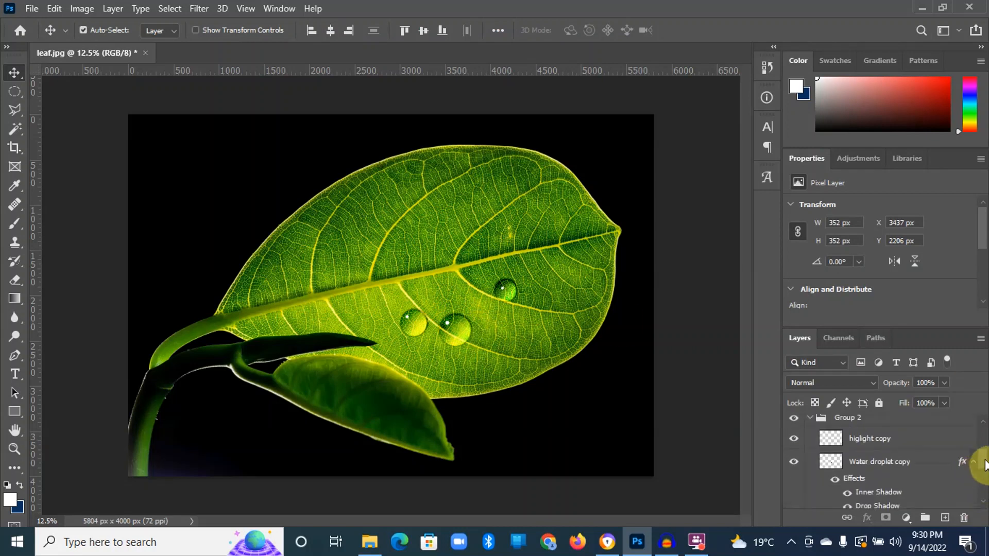
{"action": "mouse_move", "coordinate": [985, 464]}
{"action": "left_mouse_down"}
{"action": "mouse_move", "coordinate": [981, 497]}
{"action": "mouse_move", "coordinate": [978, 468]}
{"action": "left_mouse_up"}
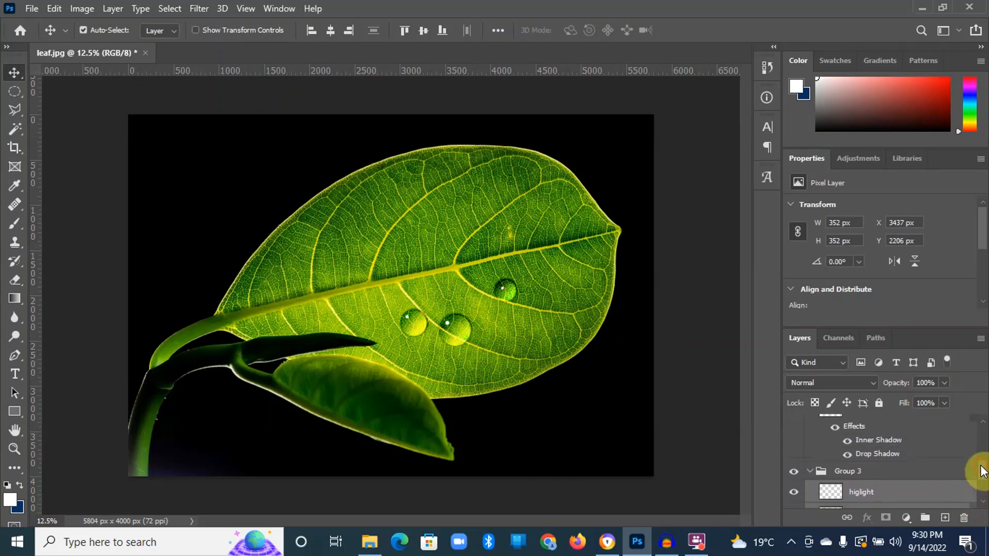
{"action": "left_click", "coordinate": [853, 473]}
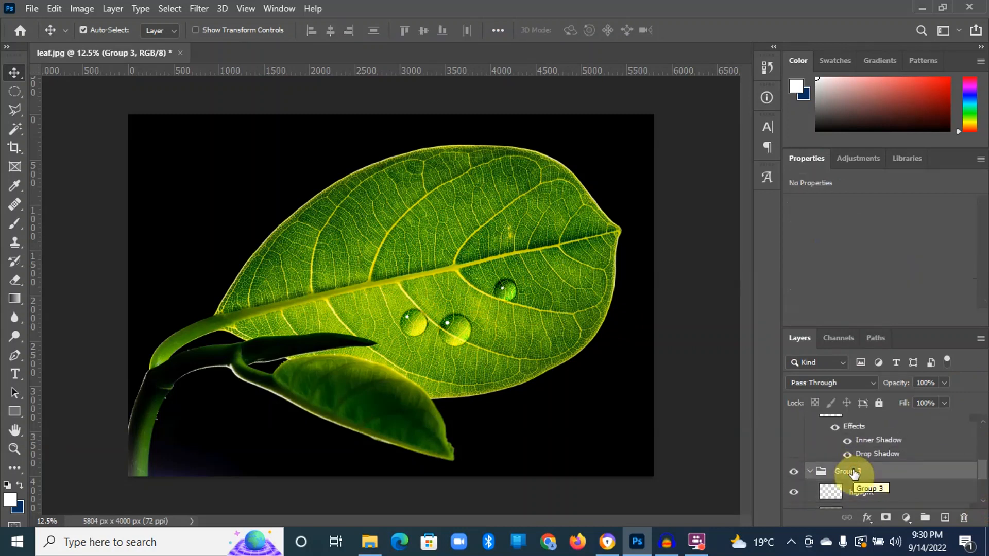
{"action": "key", "text": "ctrl+j"}
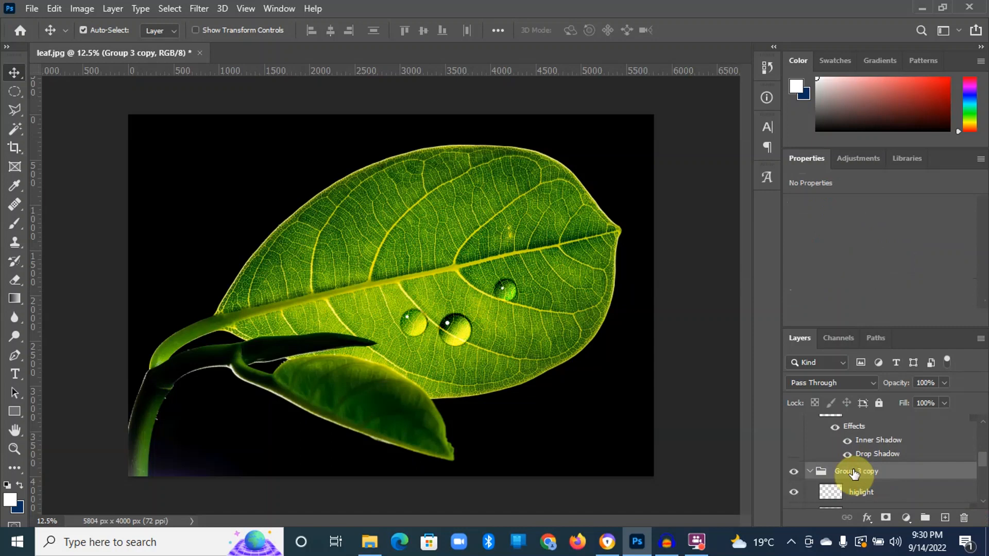
Move the Group 3 copy down below the original droplet, placing its droplet at about X 3469 px, Y 2598 px
{"action": "key", "text": "shift+Down"}
{"action": "key", "text": "shift+Down"}
{"action": "key", "text": "shift+Down"}
{"action": "key", "text": "shift+Down"}
{"action": "key", "text": "shift+Down"}
{"action": "key", "text": "shift+Down"}
{"action": "key", "text": "shift+Down"}
{"action": "key", "text": "shift+Down"}
{"action": "key", "text": "shift+Down"}
{"action": "key", "text": "shift+Down"}
{"action": "key", "text": "shift+Down"}
{"action": "key", "text": "shift+Down"}
{"action": "key", "text": "shift+Down"}
{"action": "key", "text": "shift+Down"}
{"action": "key", "text": "shift+Down"}
{"action": "key", "text": "shift+Down"}
{"action": "key", "text": "shift+Down"}
{"action": "key", "text": "shift+Down"}
{"action": "key", "text": "shift+Down"}
{"action": "key", "text": "shift+Down"}
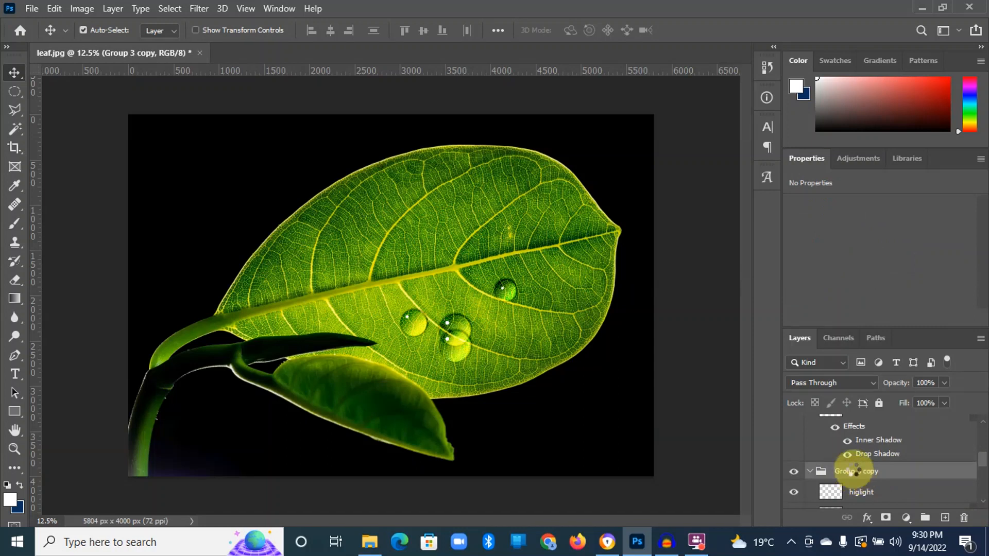
{"action": "key", "text": "shift+Down"}
{"action": "key", "text": "shift+Down"}
{"action": "key", "text": "shift+Down"}
{"action": "key", "text": "shift+Down"}
{"action": "key", "text": "shift+Down"}
{"action": "key", "text": "shift+Down"}
{"action": "key", "text": "shift+Down"}
{"action": "key", "text": "shift+Down"}
{"action": "key", "text": "shift+Down"}
{"action": "key", "text": "shift+Down"}
{"action": "key", "text": "shift+Down"}
{"action": "key", "text": "shift+Down"}
{"action": "key", "text": "shift+Down"}
{"action": "key", "text": "shift+Down"}
{"action": "key", "text": "shift+Down"}
{"action": "key", "text": "shift+Down"}
{"action": "key", "text": "shift+Down"}
{"action": "key", "text": "shift+Down"}
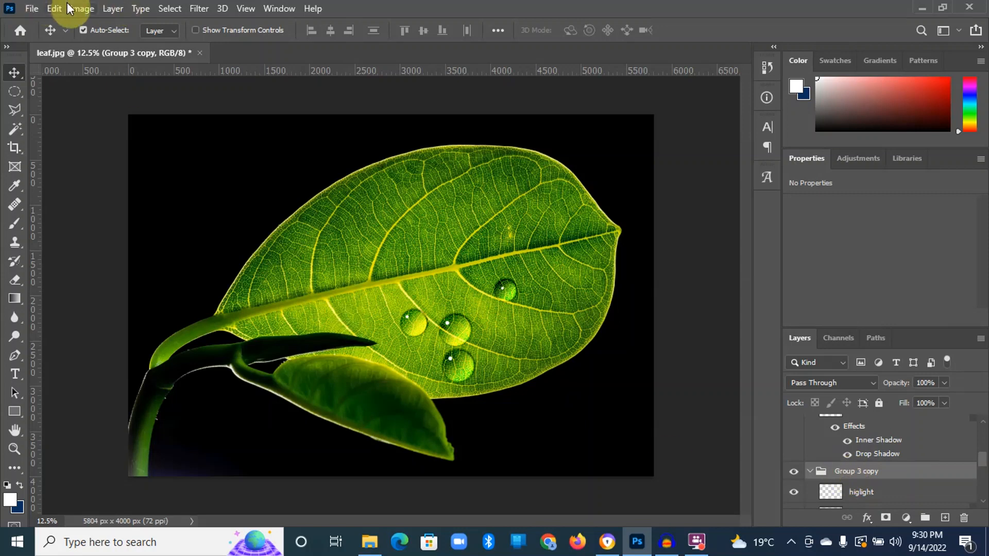
{"action": "left_click", "coordinate": [82, 8]}
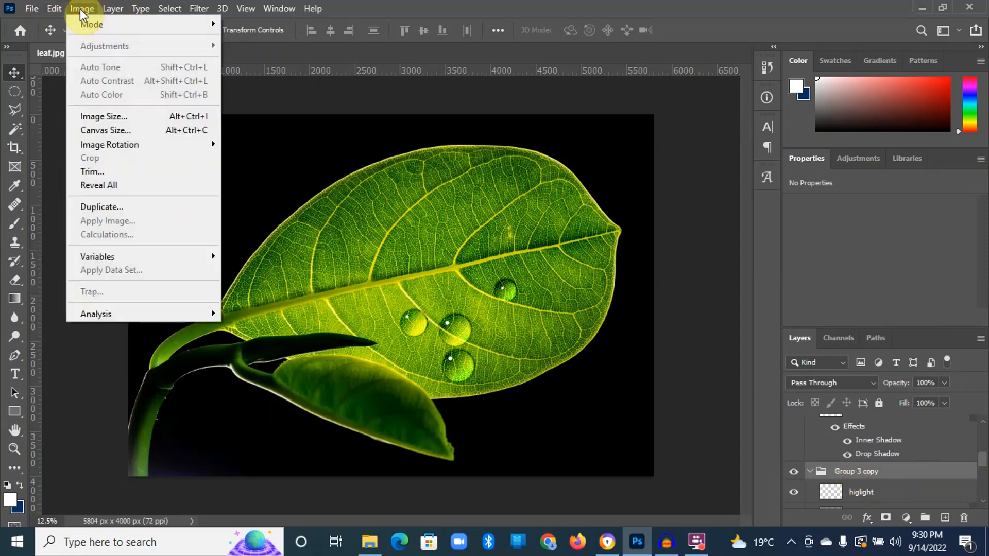
{"action": "mouse_move", "coordinate": [54, 9]}
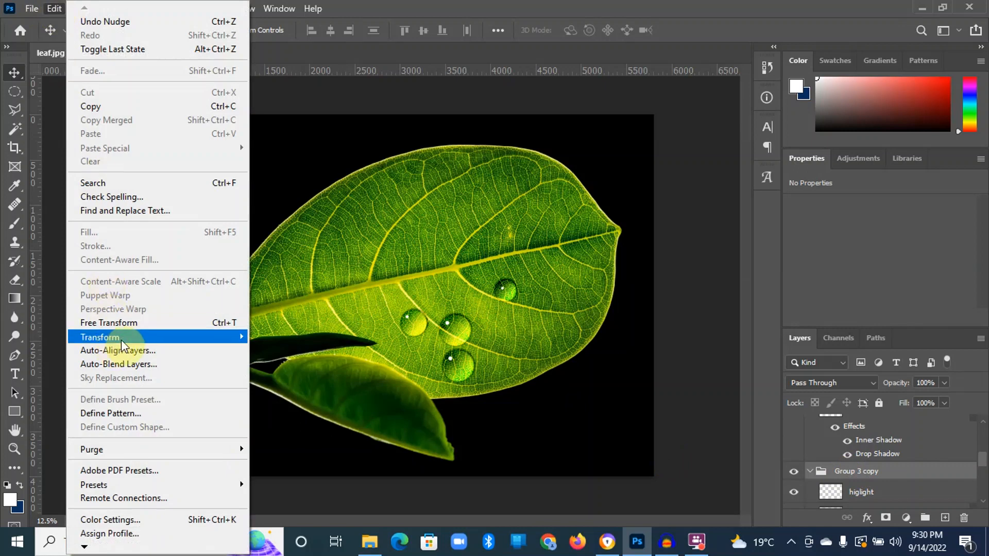
{"action": "mouse_move", "coordinate": [147, 338]}
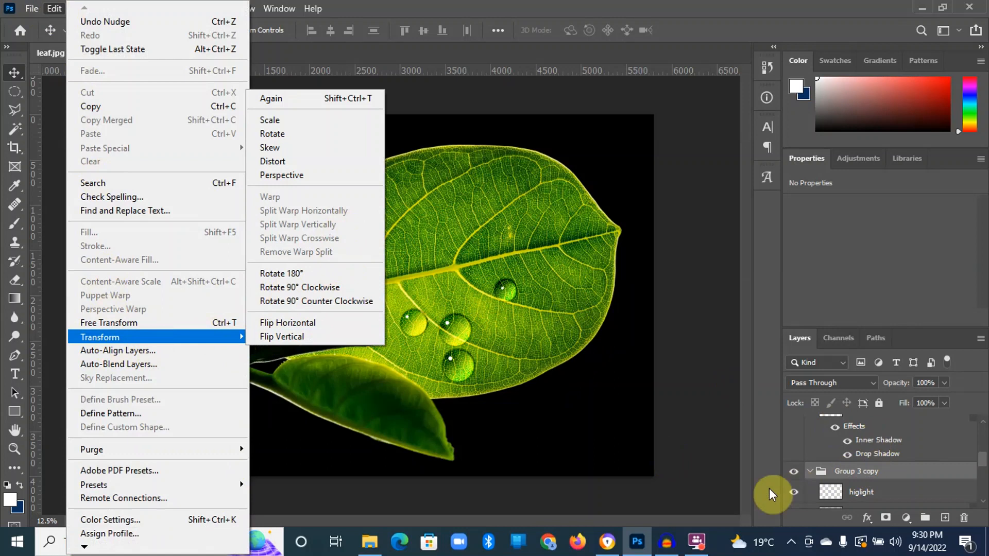
Warp the Water droplet layer in the Group 3 copy, stretching its lower part downward into an elongated drop about 327 by 457 px
{"action": "left_click", "coordinate": [983, 502]}
{"action": "left_click", "coordinate": [983, 502]}
{"action": "left_click", "coordinate": [983, 502]}
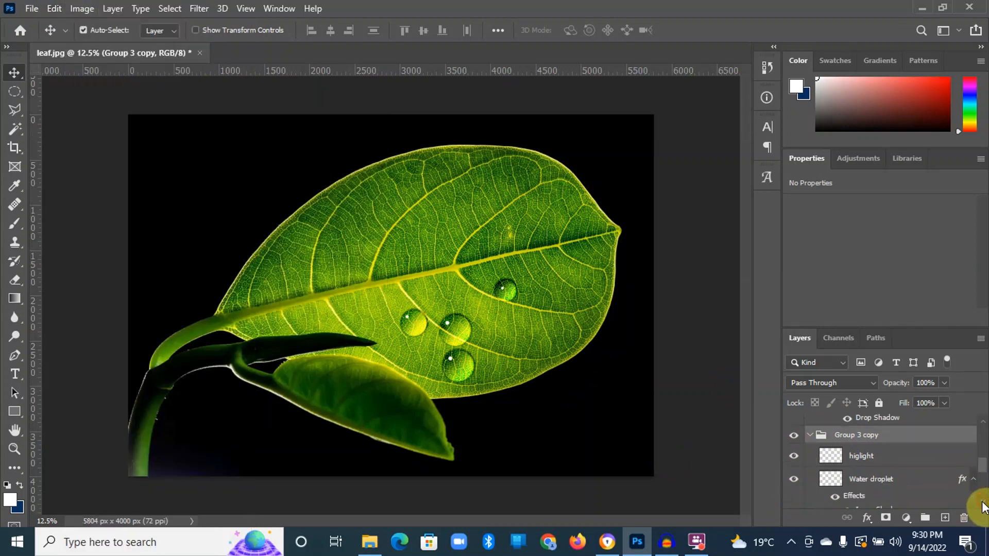
{"action": "left_click", "coordinate": [874, 480]}
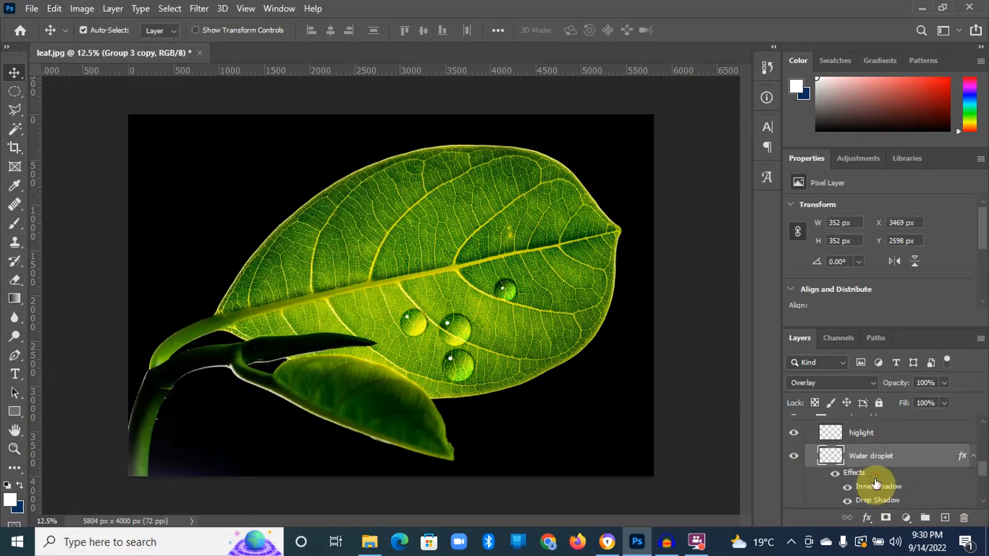
{"action": "left_click", "coordinate": [56, 12]}
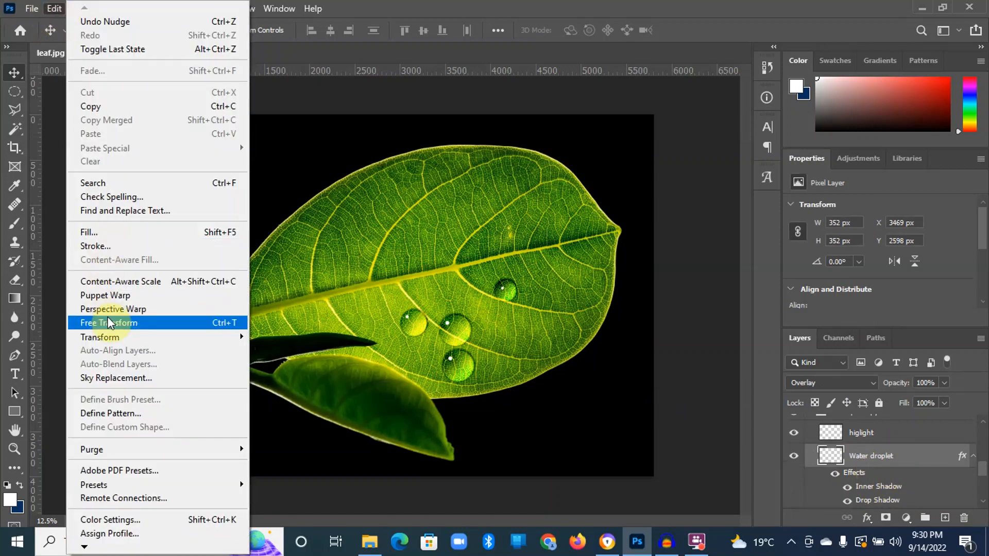
{"action": "mouse_move", "coordinate": [122, 335]}
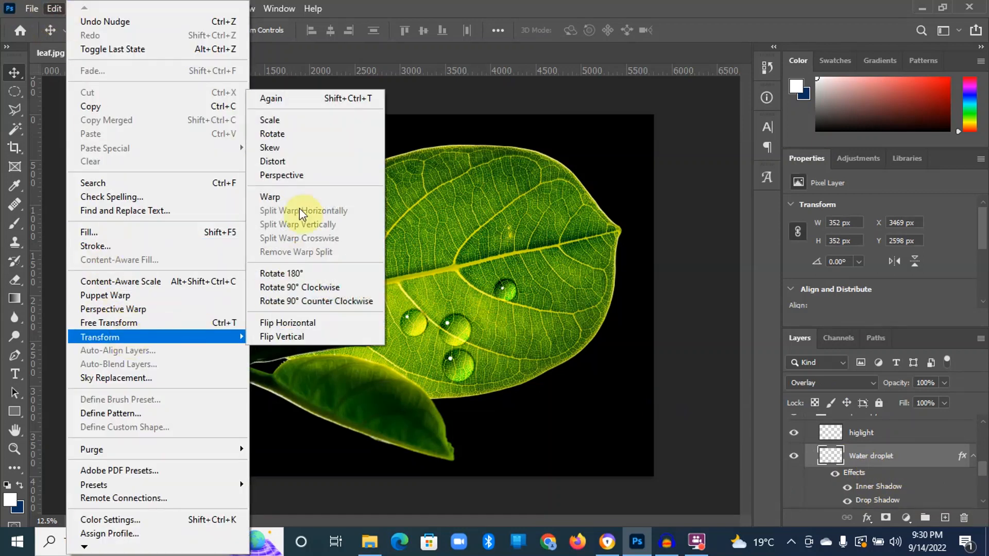
{"action": "left_click", "coordinate": [284, 199]}
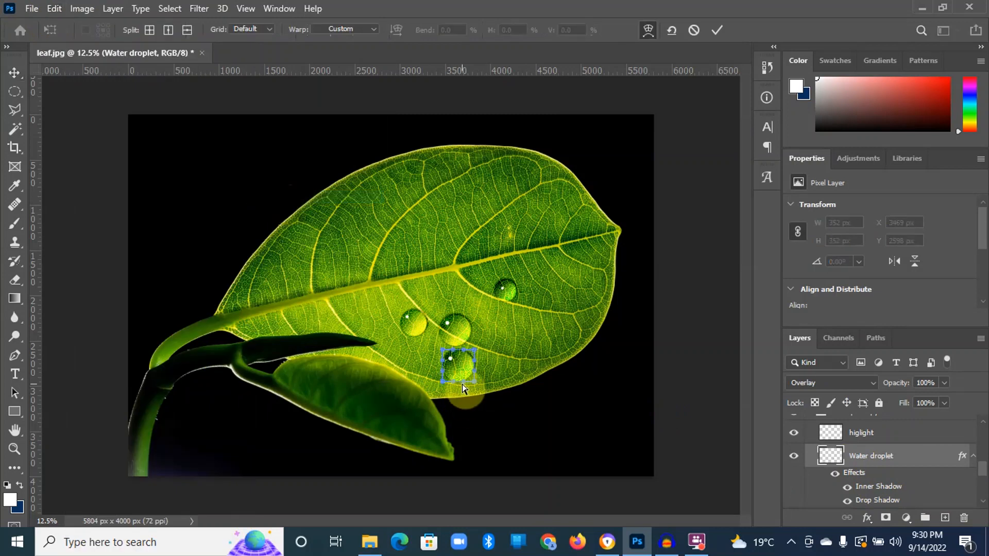
{"action": "left_click_drag", "start_coordinate": [474, 381], "coordinate": [455, 400]}
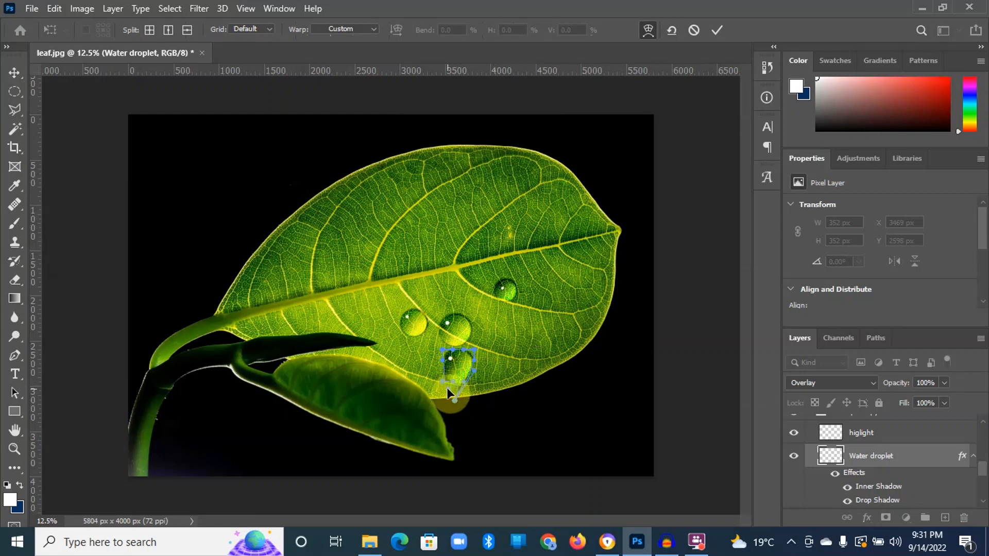
{"action": "mouse_move", "coordinate": [444, 395]}
{"action": "left_mouse_down"}
{"action": "mouse_move", "coordinate": [456, 394]}
{"action": "mouse_move", "coordinate": [458, 408]}
{"action": "mouse_move", "coordinate": [445, 408]}
{"action": "mouse_move", "coordinate": [459, 383]}
{"action": "left_mouse_up"}
{"action": "key", "text": "Return"}
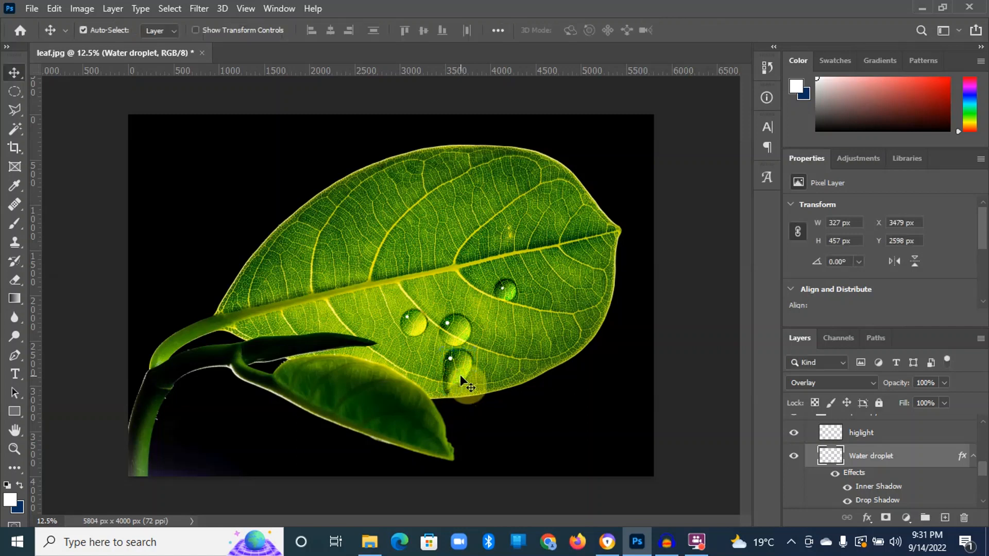